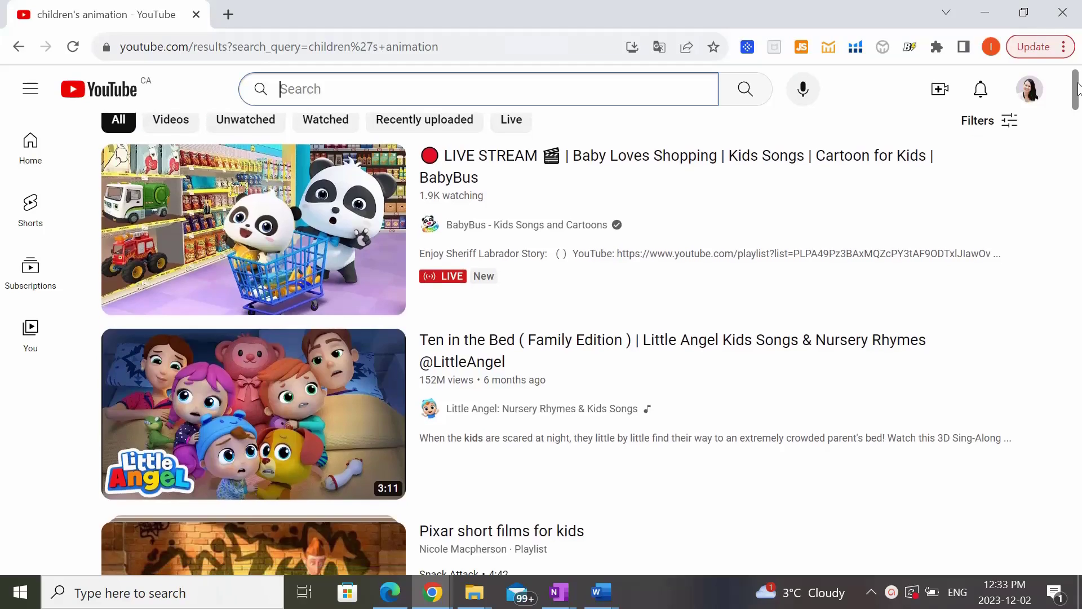
Browse the YouTube search results for children's animation
{"action": "scroll", "coordinate": [1078, 87], "scroll_direction": "down", "scroll_amount": 1}
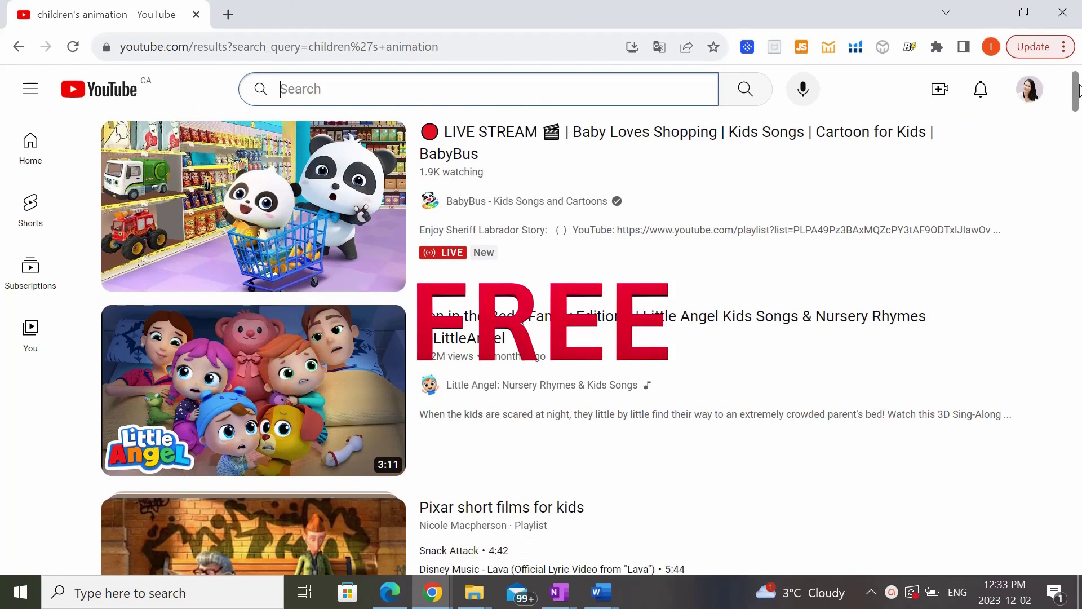
{"action": "scroll", "coordinate": [1078, 89], "scroll_direction": "down", "scroll_amount": 2}
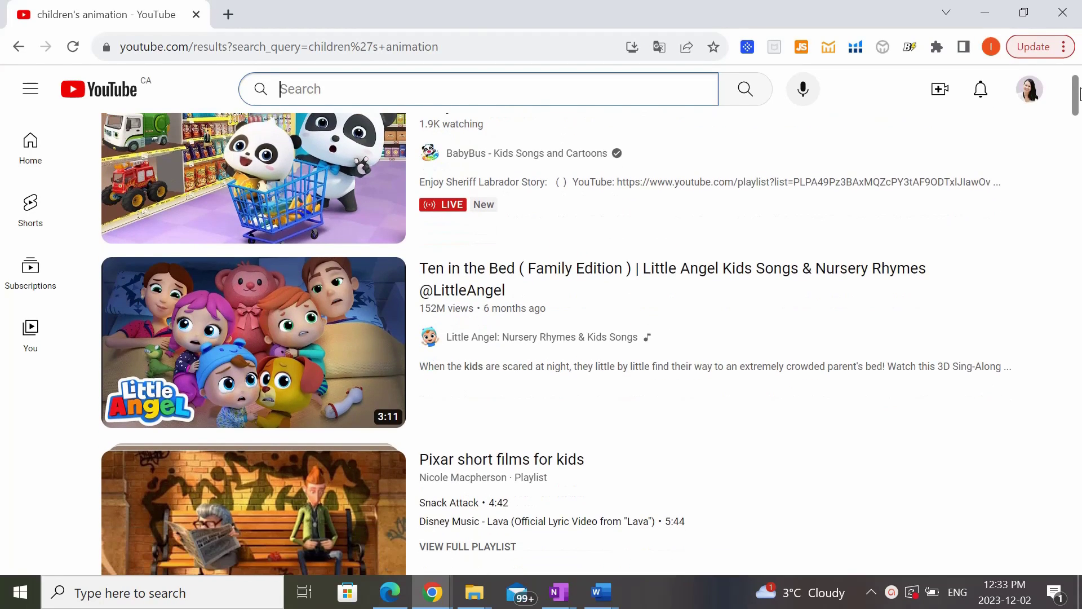
{"action": "scroll", "coordinate": [1078, 93], "scroll_direction": "down", "scroll_amount": 2}
{"action": "left_click_drag", "start_coordinate": [1078, 96], "coordinate": [1078, 116]}
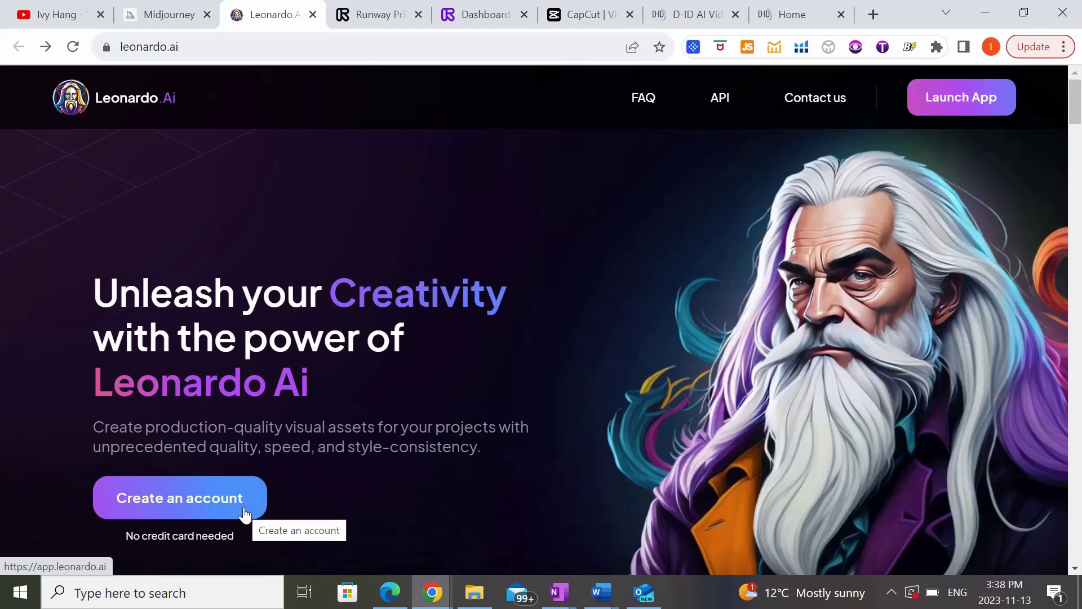
Launch the Leonardo.Ai app and open the 3D Animation Style model from the featured models
{"action": "left_click", "coordinate": [968, 116]}
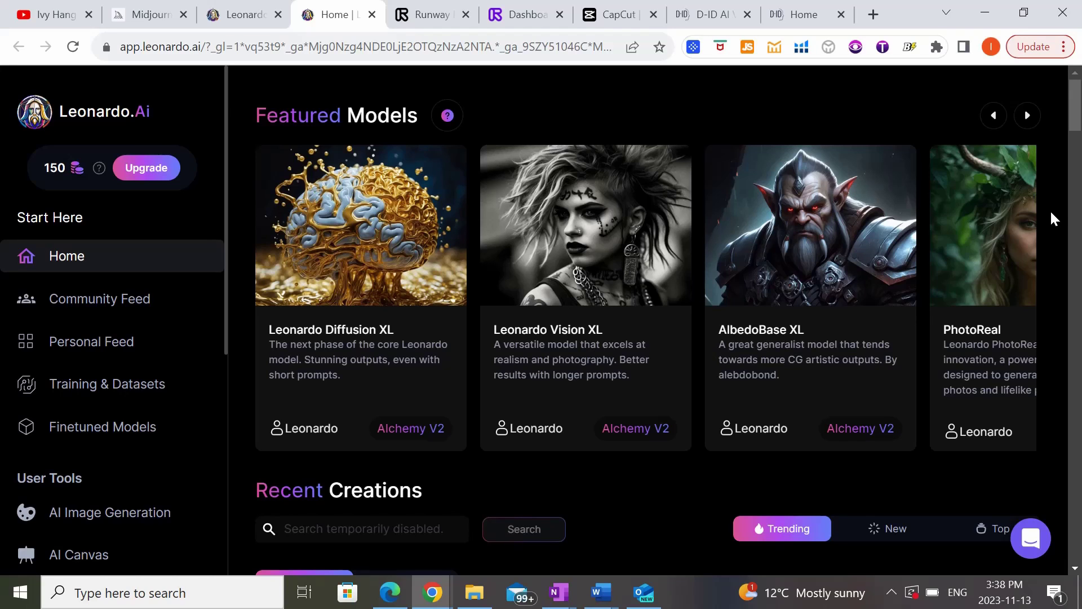
{"action": "left_click", "coordinate": [1031, 120]}
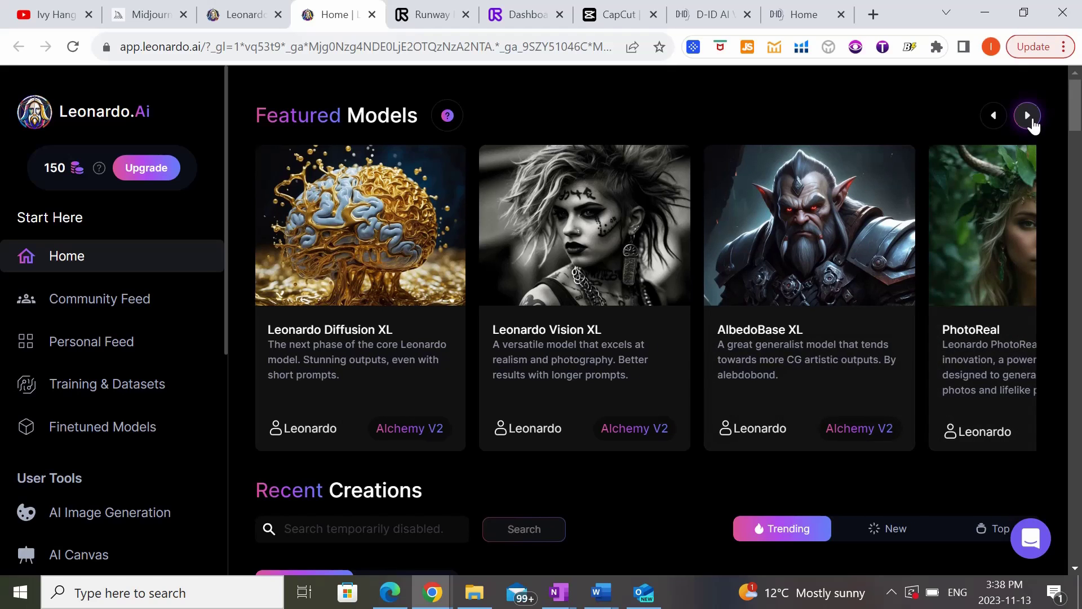
{"action": "left_click", "coordinate": [1030, 120]}
{"action": "left_click", "coordinate": [1028, 115]}
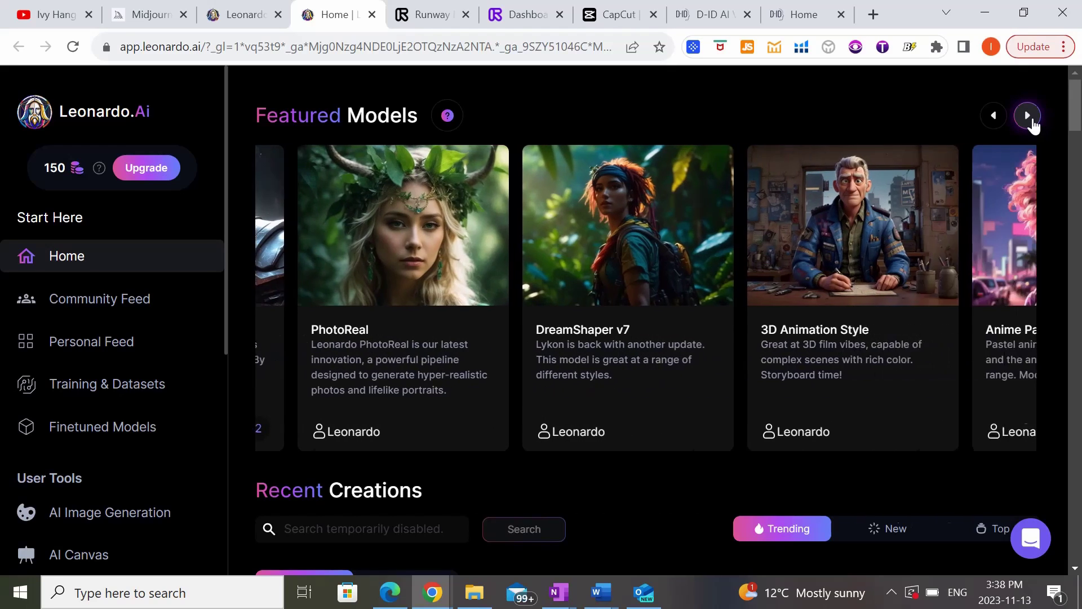
{"action": "left_click", "coordinate": [1027, 115]}
{"action": "left_click", "coordinate": [1029, 118]}
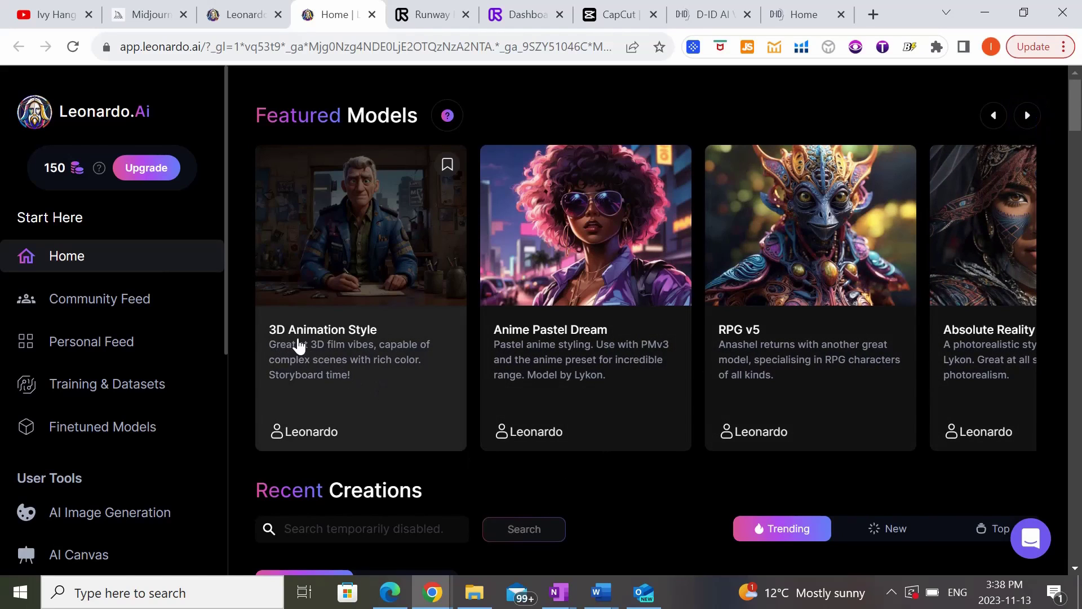
{"action": "left_click", "coordinate": [384, 264]}
Review the sample images made with the 3D Animation Style model and start generating with this model
{"action": "scroll", "coordinate": [1059, 426], "scroll_direction": "down", "scroll_amount": 5}
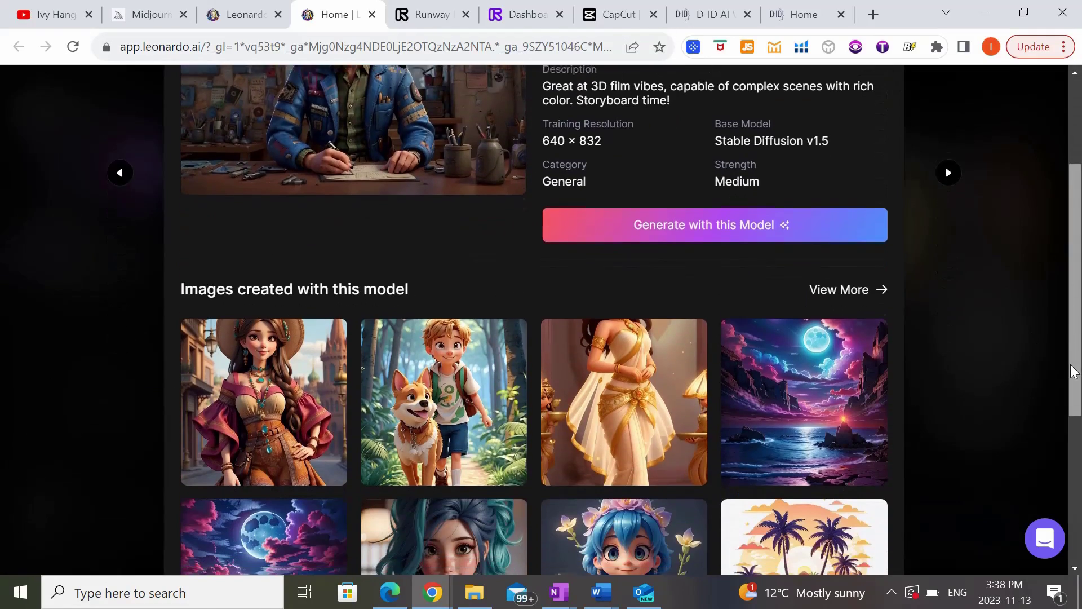
{"action": "scroll", "coordinate": [1048, 445], "scroll_direction": "down", "scroll_amount": 2}
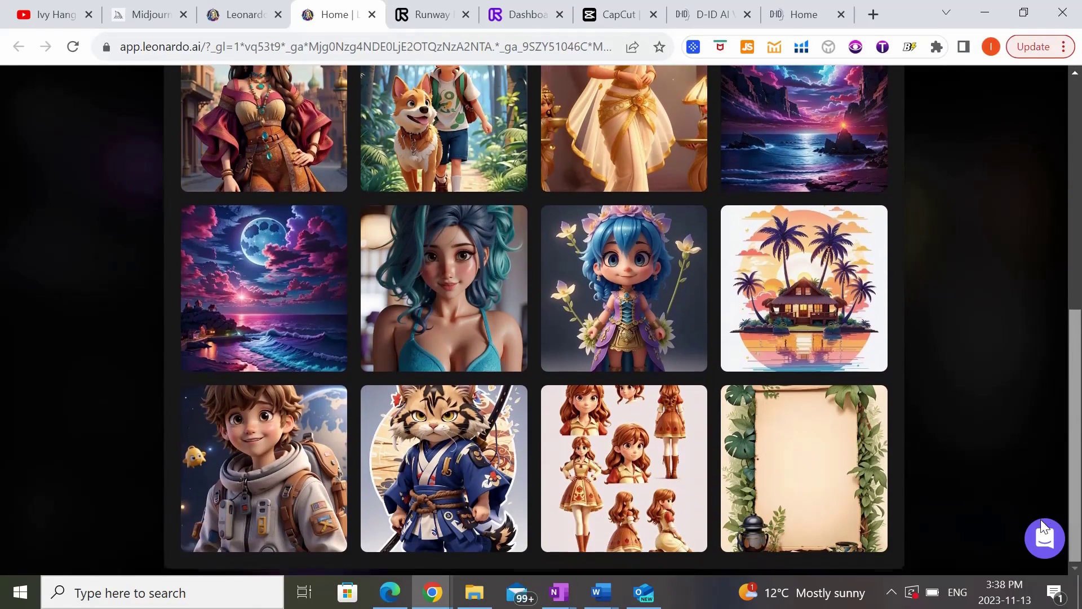
{"action": "scroll", "coordinate": [1040, 481], "scroll_direction": "up", "scroll_amount": 7}
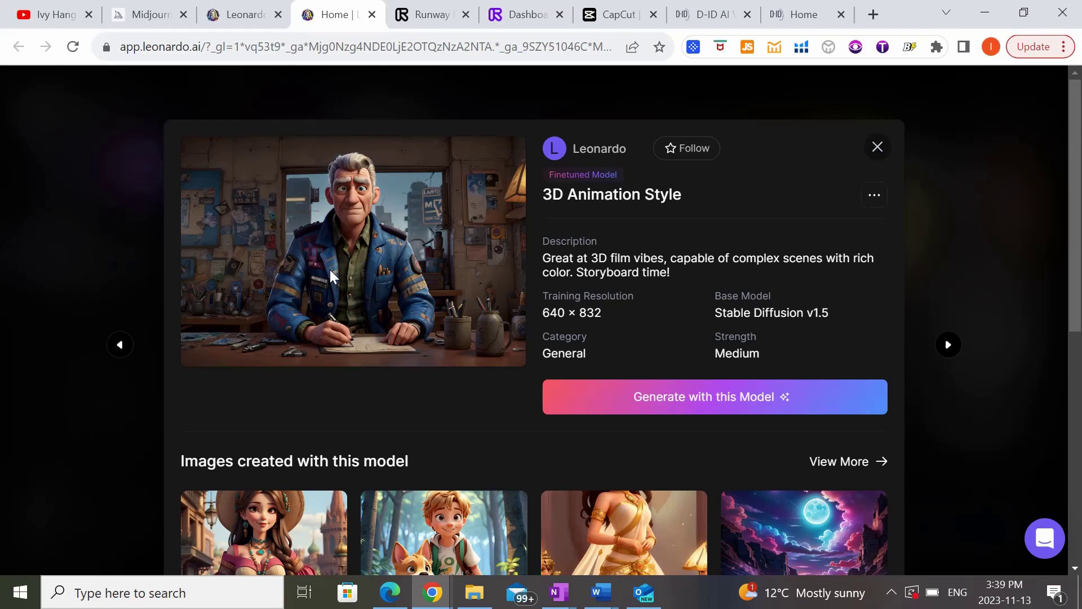
{"action": "left_click", "coordinate": [669, 417]}
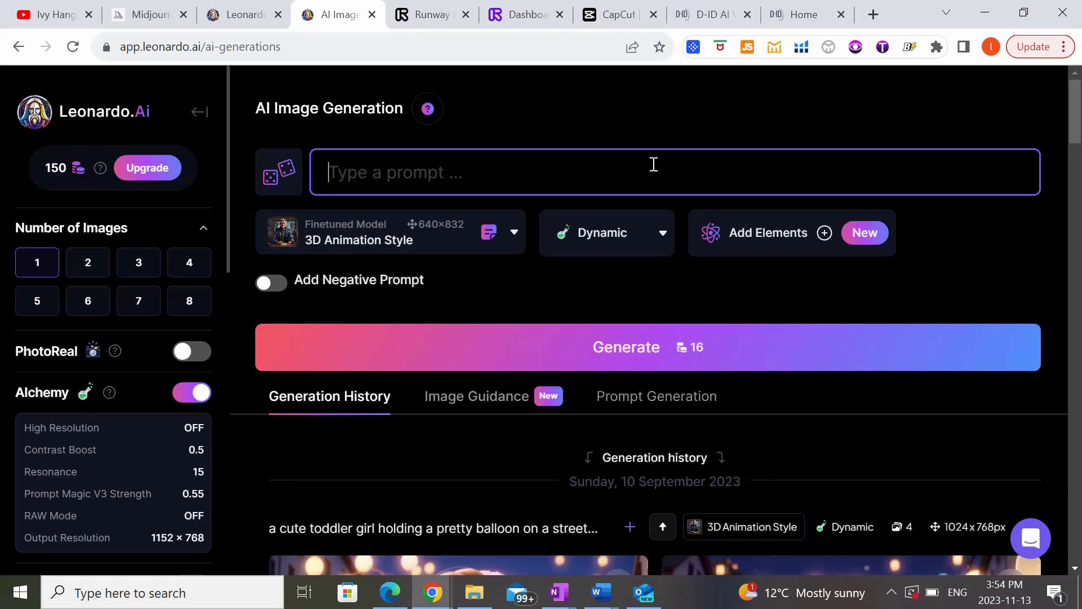
Generate an image of a toddler girl in an astronaut outfit beside a rocket at night, helmet in her arms, full body, 3d cartoon disney style
{"action": "type", "text": "a little toddler girl in an astronaut outfit standing next to a rocket staring up into the night sky filled with beautiful stars, holding her astronaut helmet, full body, 3d cartoon disney style"}
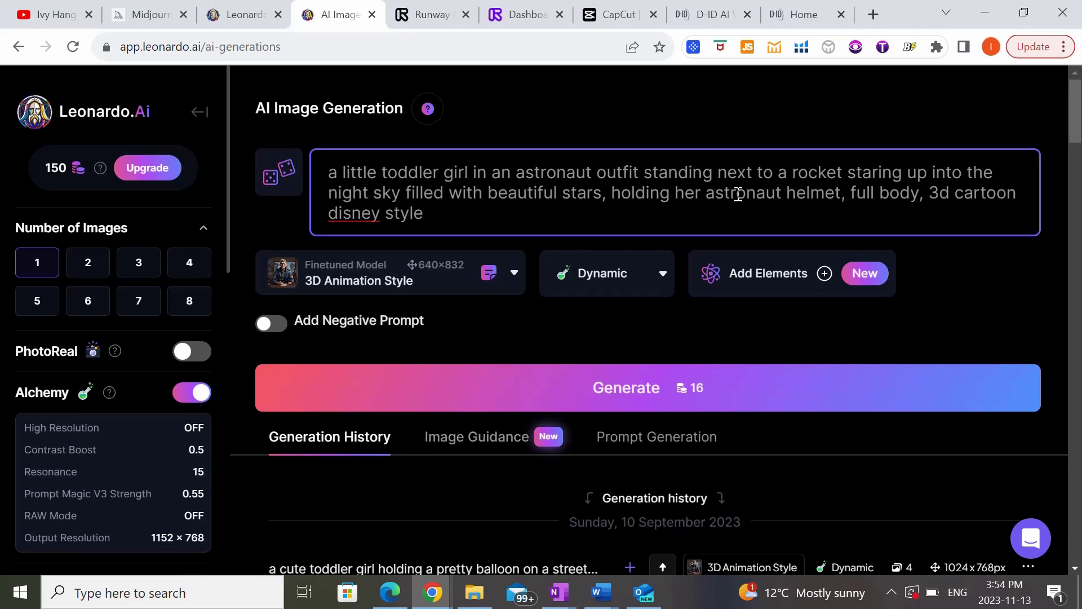
{"action": "left_click", "coordinate": [841, 192]}
{"action": "type", "text": "in her arms"}
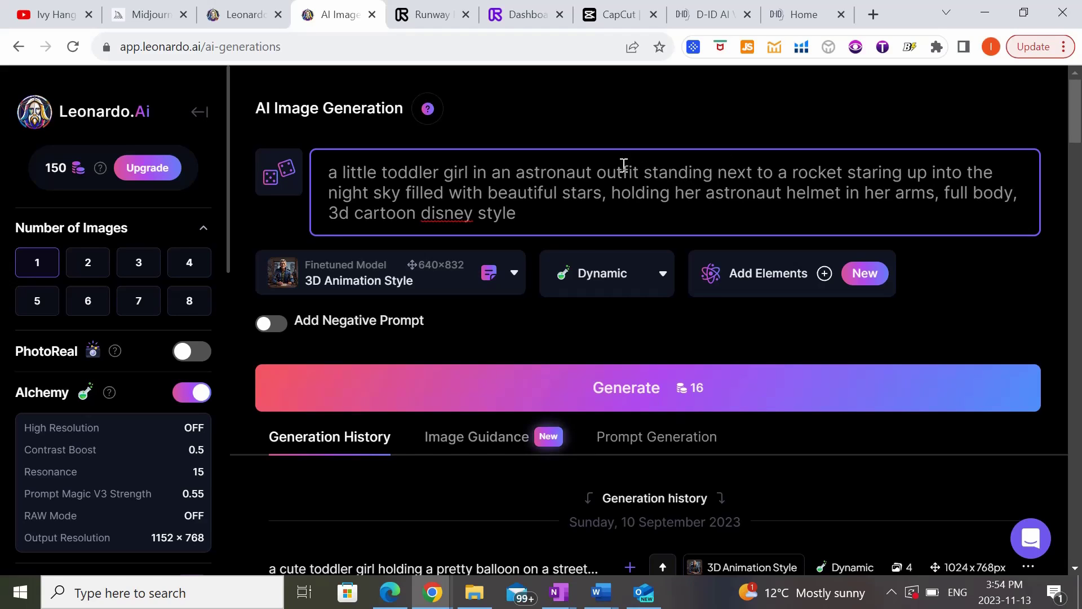
{"action": "left_click", "coordinate": [640, 397]}
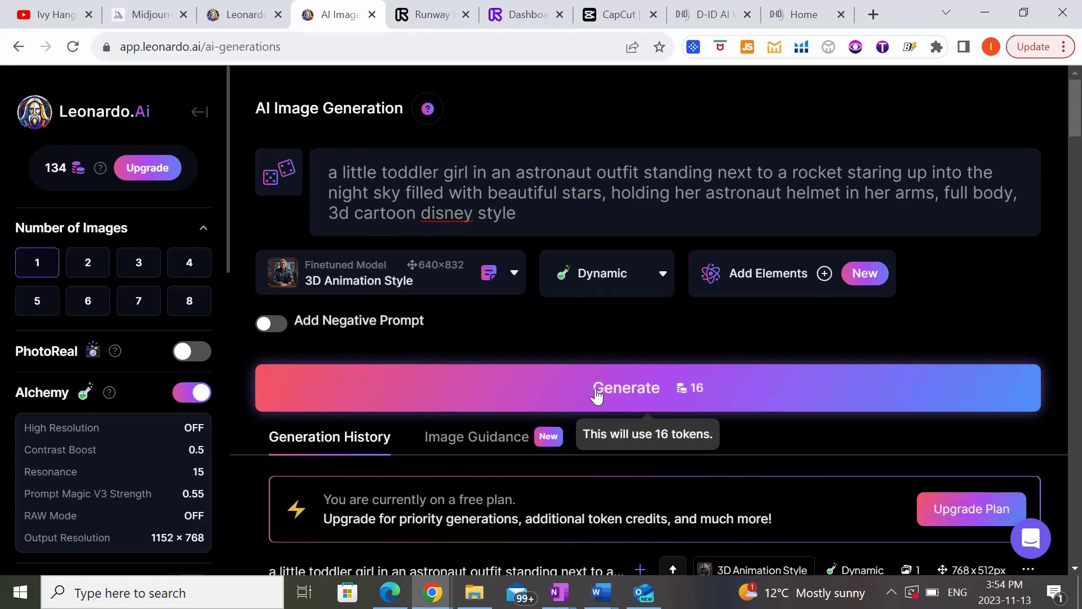
{"action": "left_click_drag", "start_coordinate": [1076, 119], "coordinate": [1076, 157]}
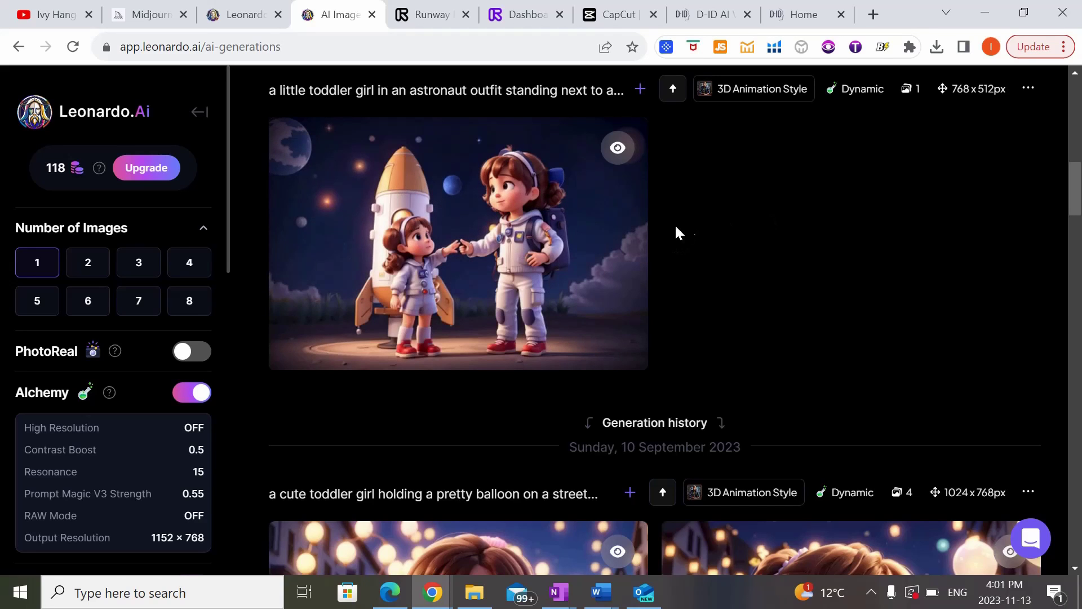
{"action": "mouse_move", "coordinate": [550, 306]}
{"action": "mouse_move", "coordinate": [421, 303]}
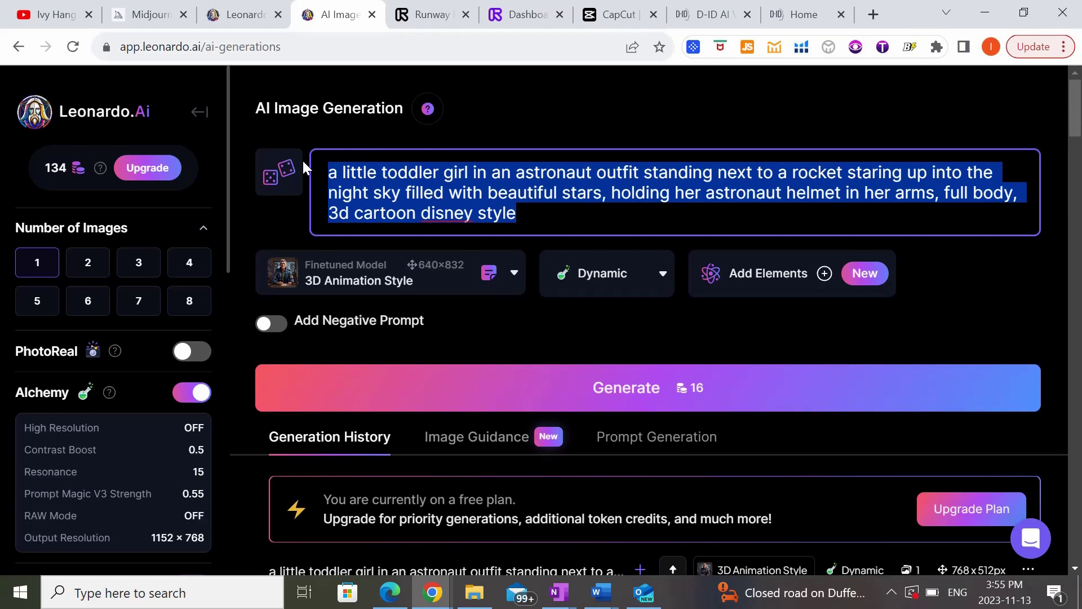
Rewrite the prompt as "a little toddler girl in an astronaut outfit, helmet on, inside a rocket ship, close up, 3d cartoon disney style"
{"action": "left_click", "coordinate": [449, 192]}
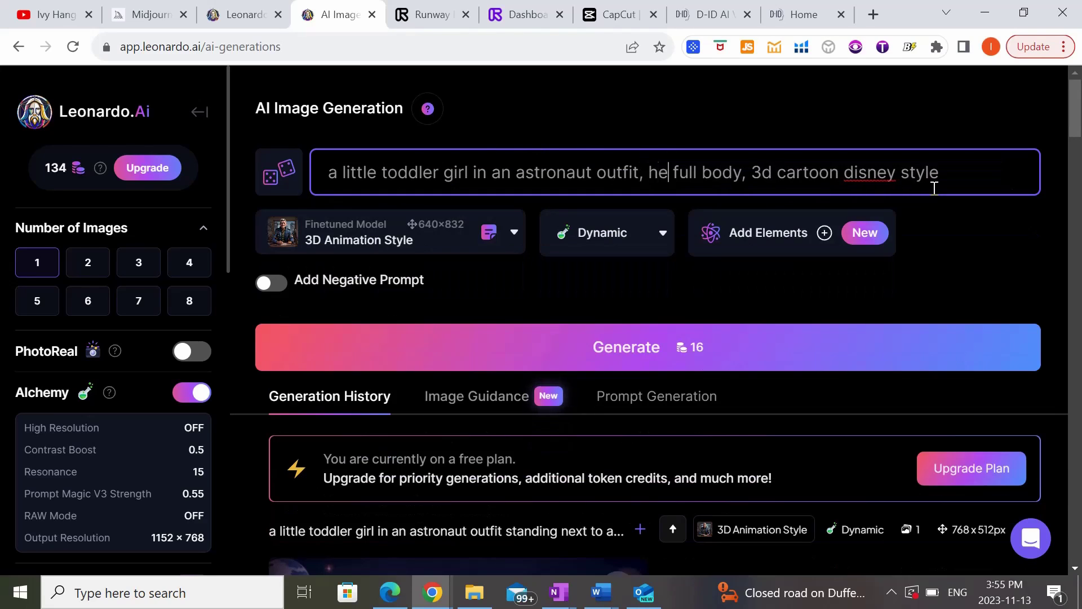
{"action": "type", "text": "lmet on, "}
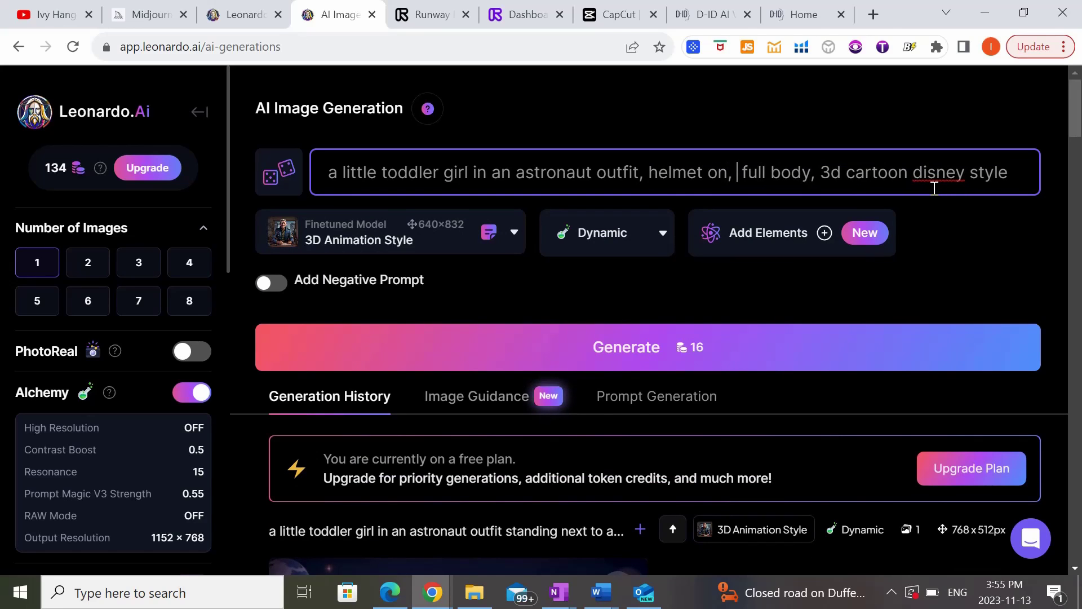
{"action": "type", "text": "inside a rocket"}
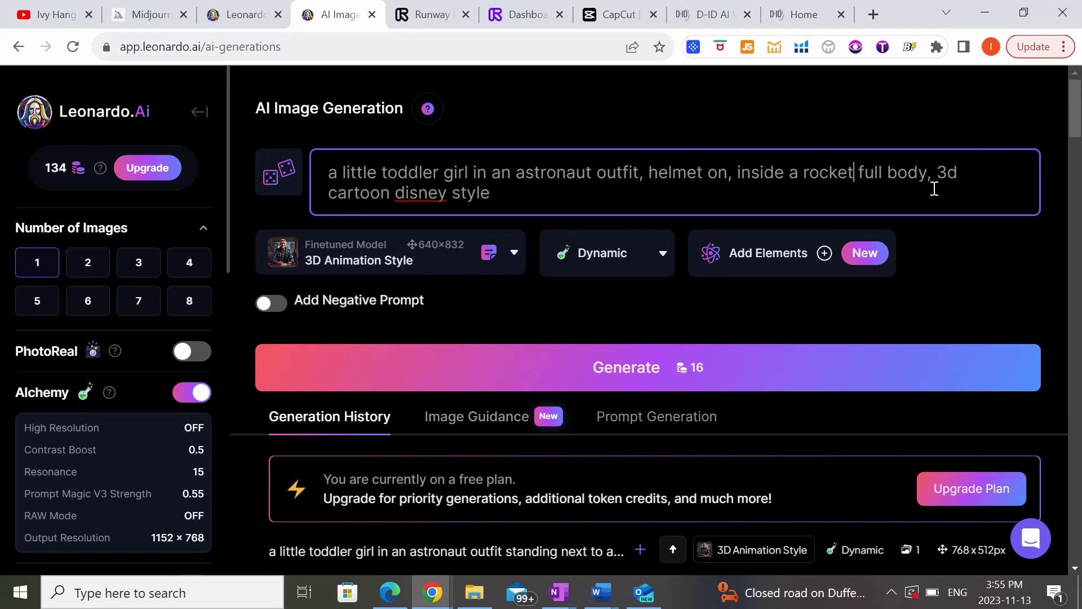
{"action": "type", "text": " ship"}
{"action": "key", "text": "Delete"}
{"action": "key", "text": "Delete"}
{"action": "key", "text": "Delete"}
{"action": "key", "text": "Delete"}
{"action": "key", "text": "Delete"}
{"action": "key", "text": "Delete"}
{"action": "key", "text": "Delete"}
{"action": "key", "text": "Delete"}
{"action": "key", "text": "Delete"}
{"action": "key", "text": "Delete"}
{"action": "type", "text": "close up"}
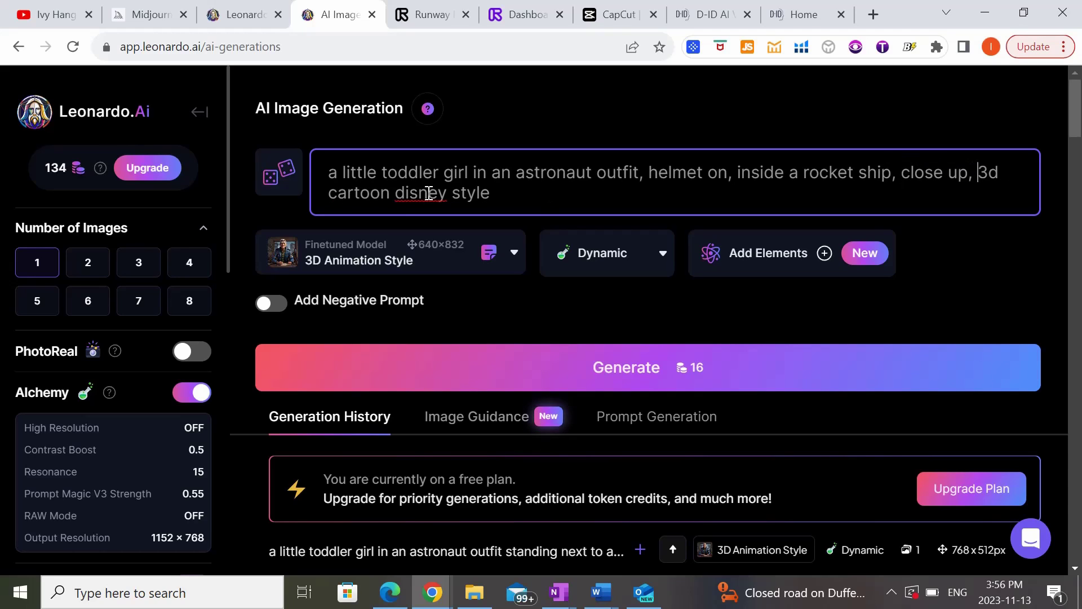
Generate one image from the revised rocket ship prompt and download the result
{"action": "left_click", "coordinate": [607, 372]}
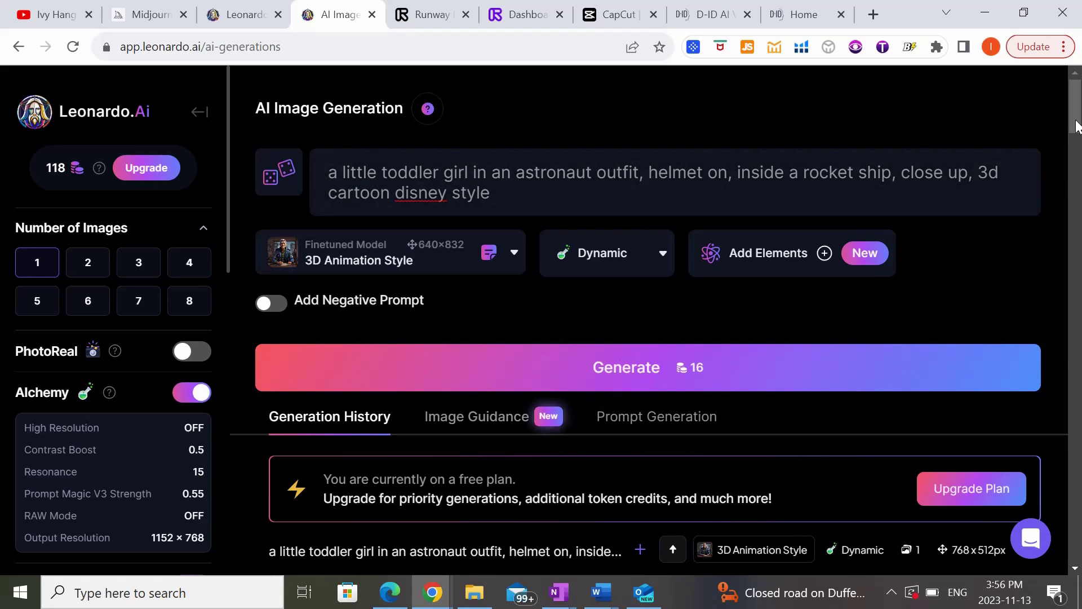
{"action": "scroll", "coordinate": [1076, 141], "scroll_direction": "down", "scroll_amount": 3}
{"action": "scroll", "coordinate": [1076, 141], "scroll_direction": "down", "scroll_amount": 2}
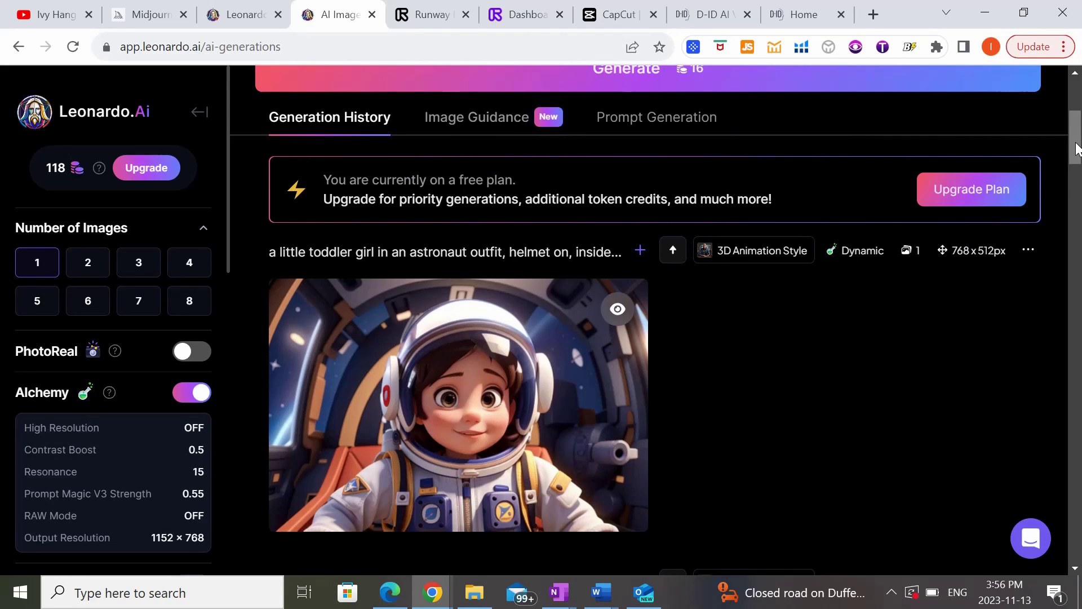
{"action": "mouse_move", "coordinate": [1077, 148]}
{"action": "left_mouse_down"}
{"action": "mouse_move", "coordinate": [1076, 166]}
{"action": "mouse_move", "coordinate": [1076, 157]}
{"action": "left_mouse_up"}
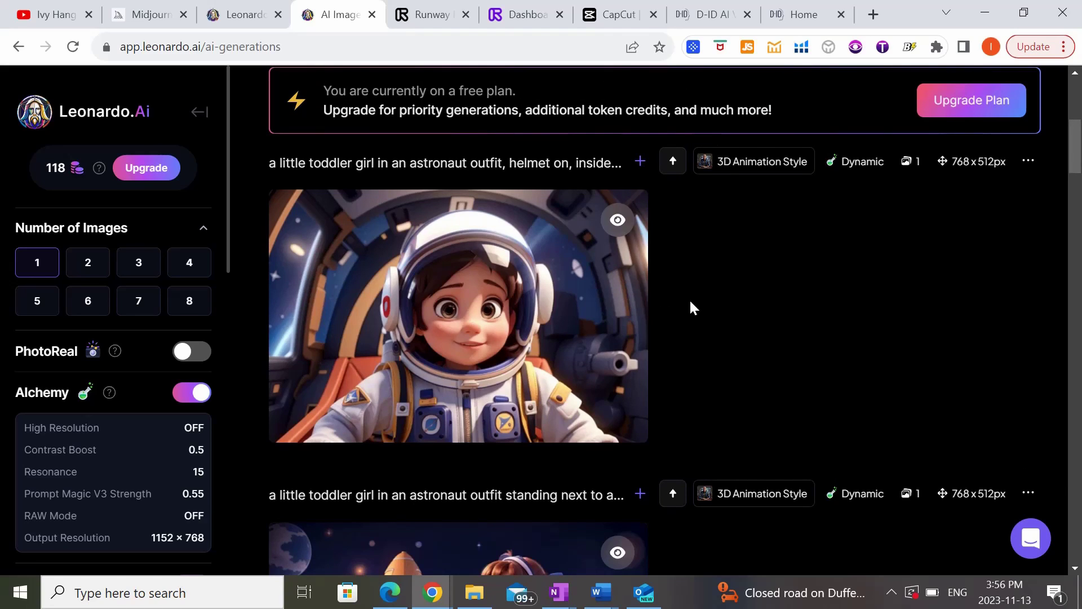
{"action": "mouse_move", "coordinate": [541, 350]}
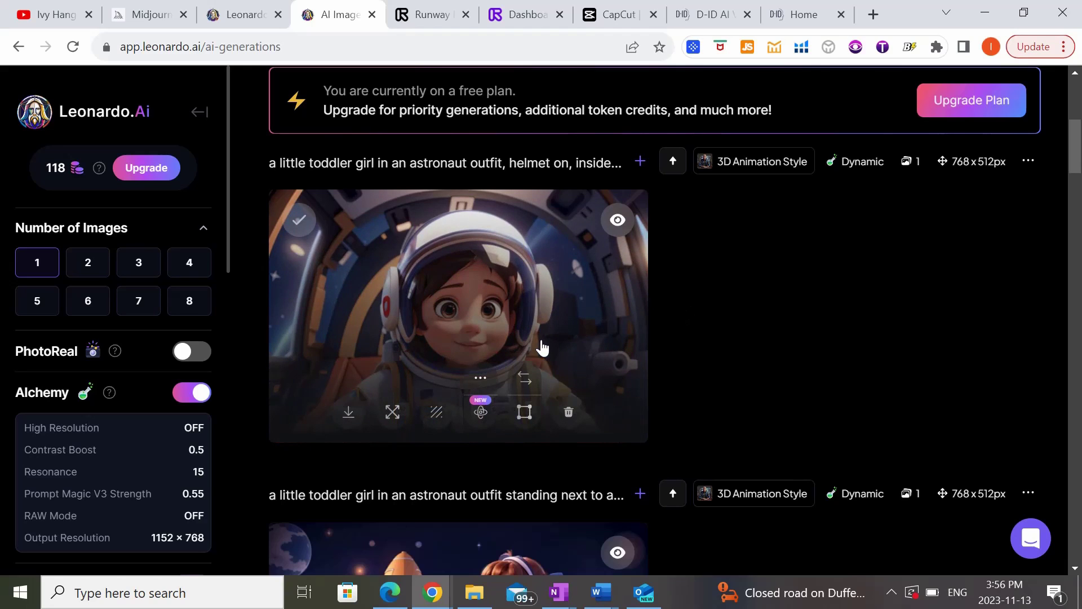
{"action": "left_click", "coordinate": [349, 413]}
{"action": "scroll", "coordinate": [511, 350], "scroll_direction": "down", "scroll_amount": 5}
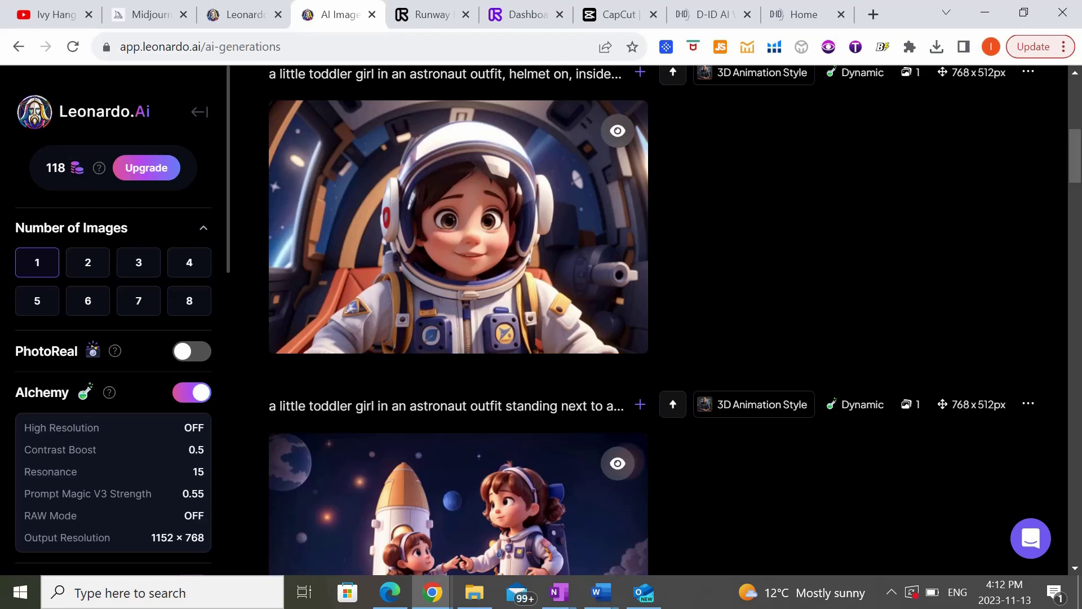
Switch to Runway, look at its pricing plans, and start a Gen-2 video from an image on the dashboard
{"action": "left_click", "coordinate": [423, 14]}
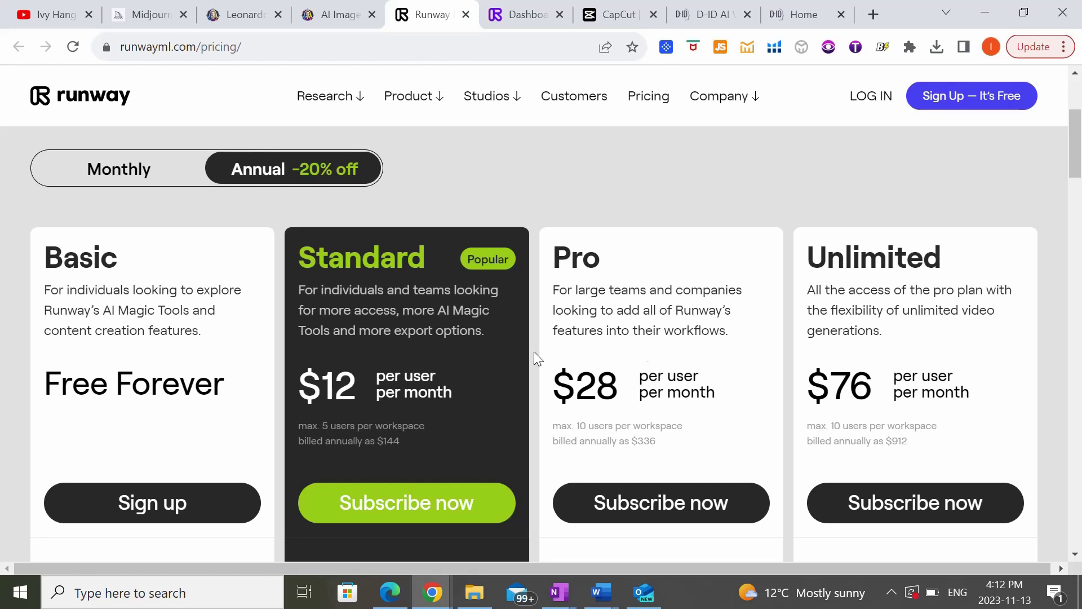
{"action": "mouse_move", "coordinate": [545, 4]}
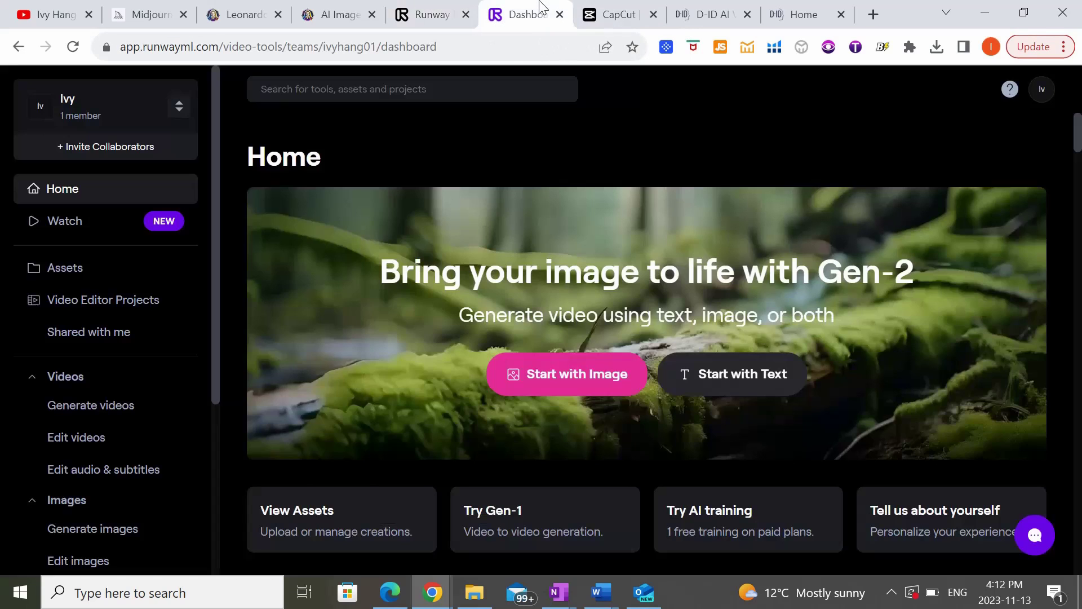
{"action": "left_click", "coordinate": [533, 16]}
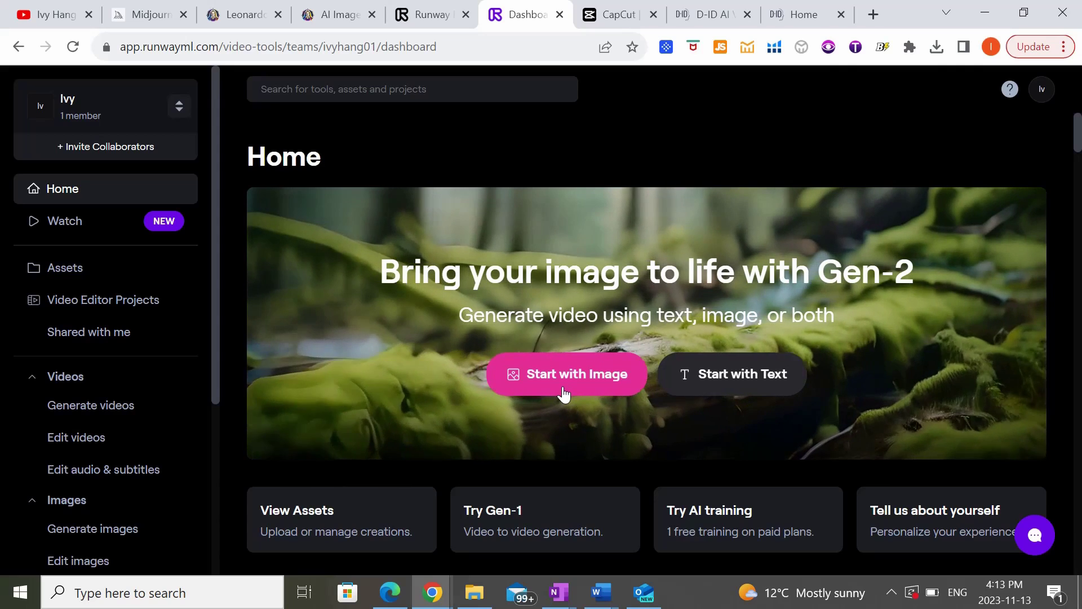
{"action": "left_click", "coordinate": [563, 393]}
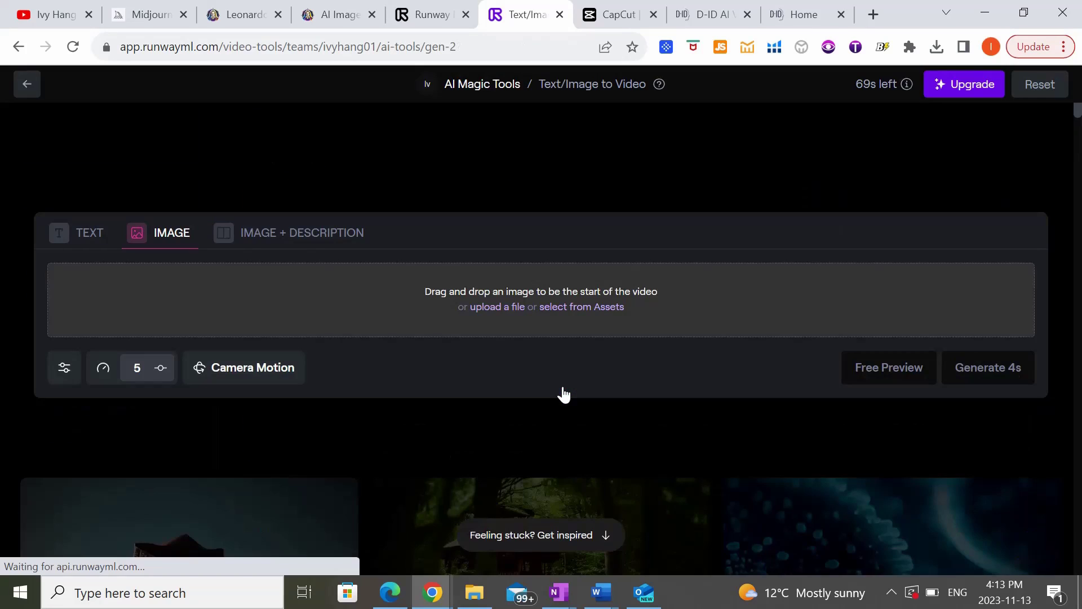
Upload 3D_Animation_Style_a_little_toddler_girl_in_an_astronaut_outfi_0.jpg as the video's start image, using the image-only mode without a description
{"action": "left_click", "coordinate": [509, 316]}
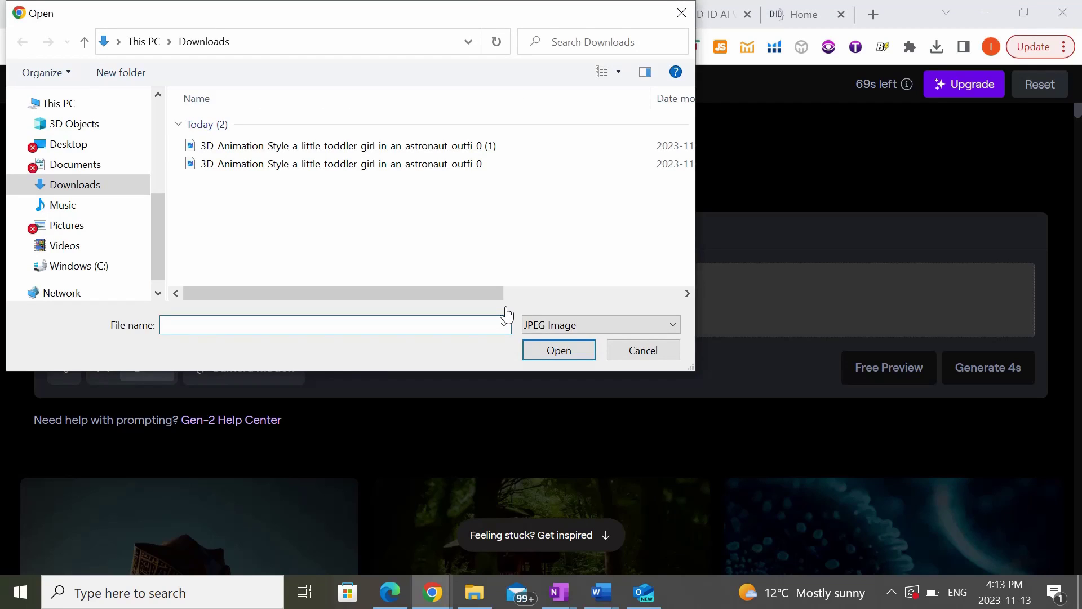
{"action": "left_click", "coordinate": [471, 164]}
{"action": "left_click", "coordinate": [542, 348]}
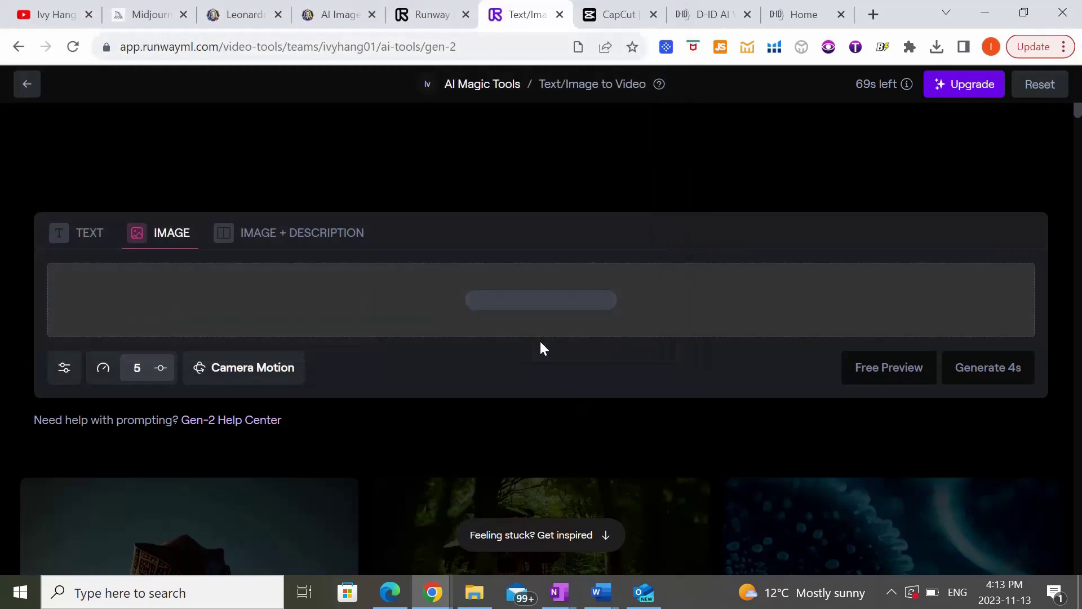
{"action": "left_click", "coordinate": [317, 232]}
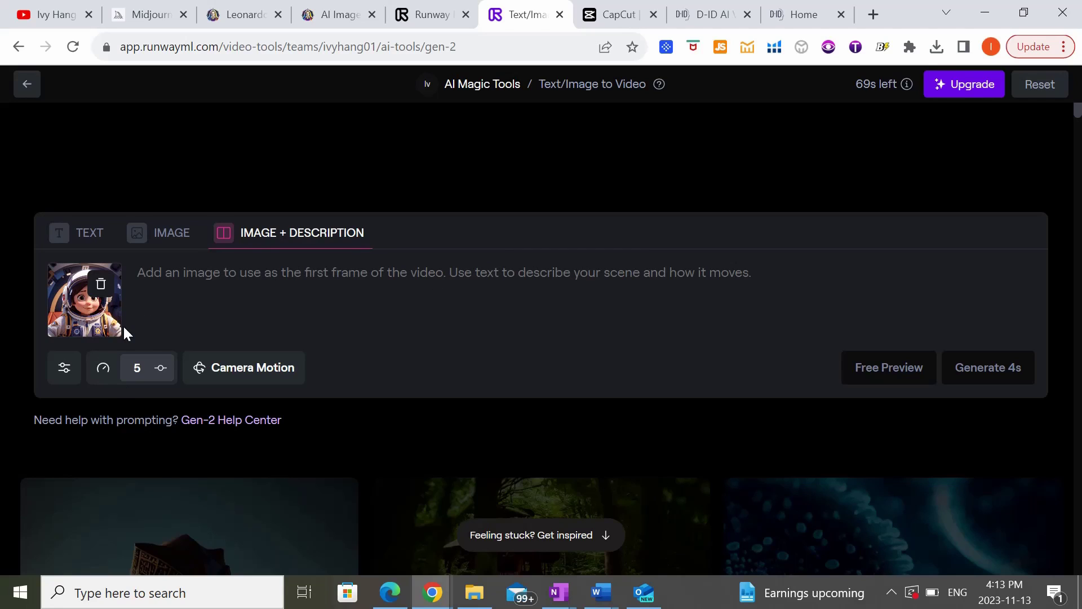
{"action": "left_click", "coordinate": [165, 253]}
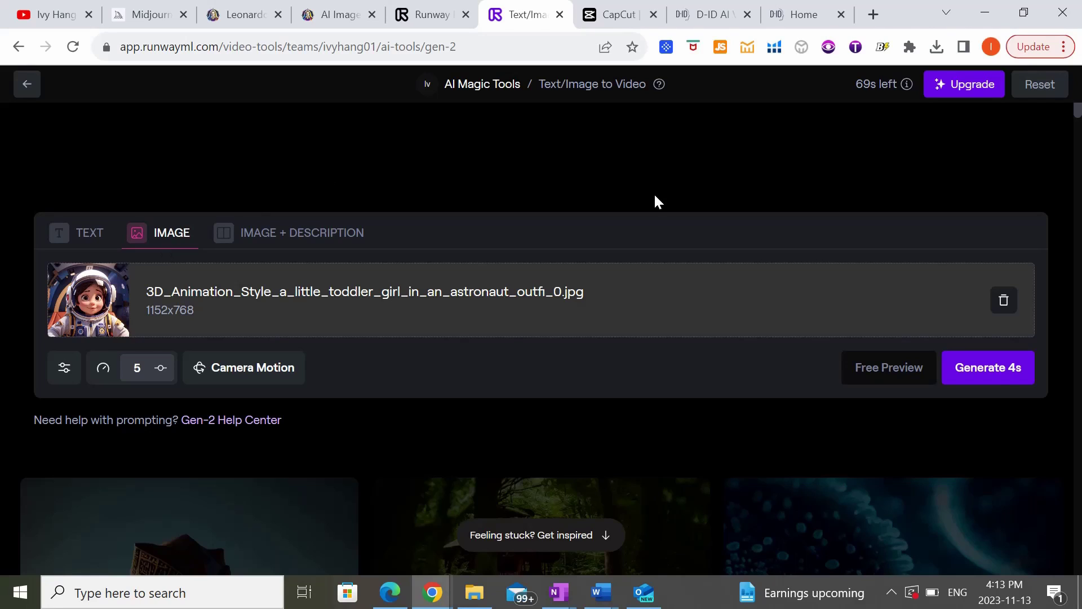
Generate a 4-second Gen-2 video from the uploaded astronaut image and review the clip
{"action": "left_click", "coordinate": [1005, 376]}
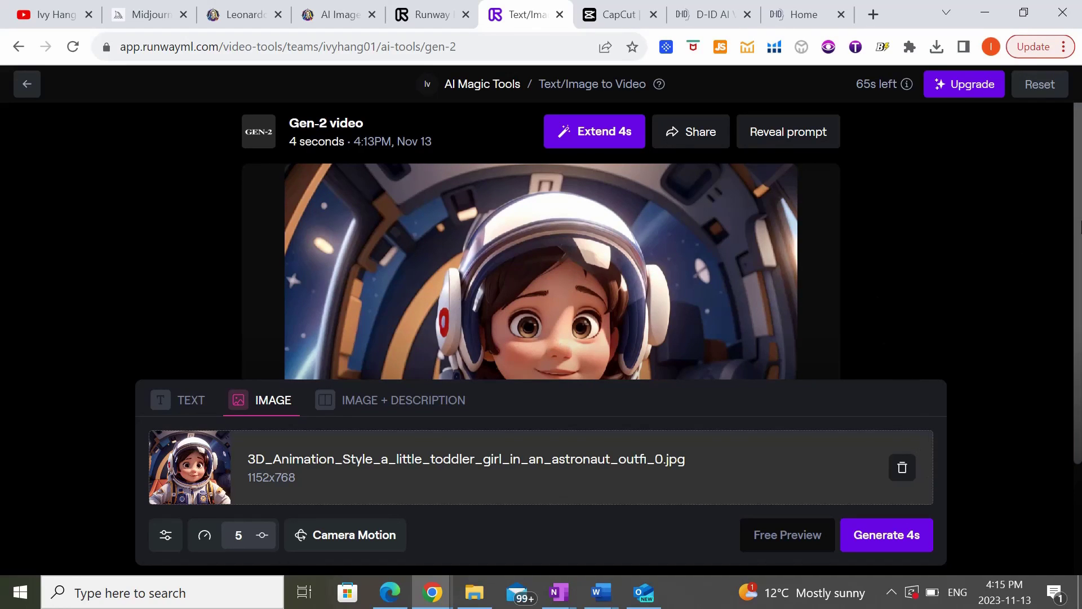
{"action": "scroll", "coordinate": [1070, 376], "scroll_direction": "down", "scroll_amount": 3}
{"action": "left_click", "coordinate": [309, 329]}
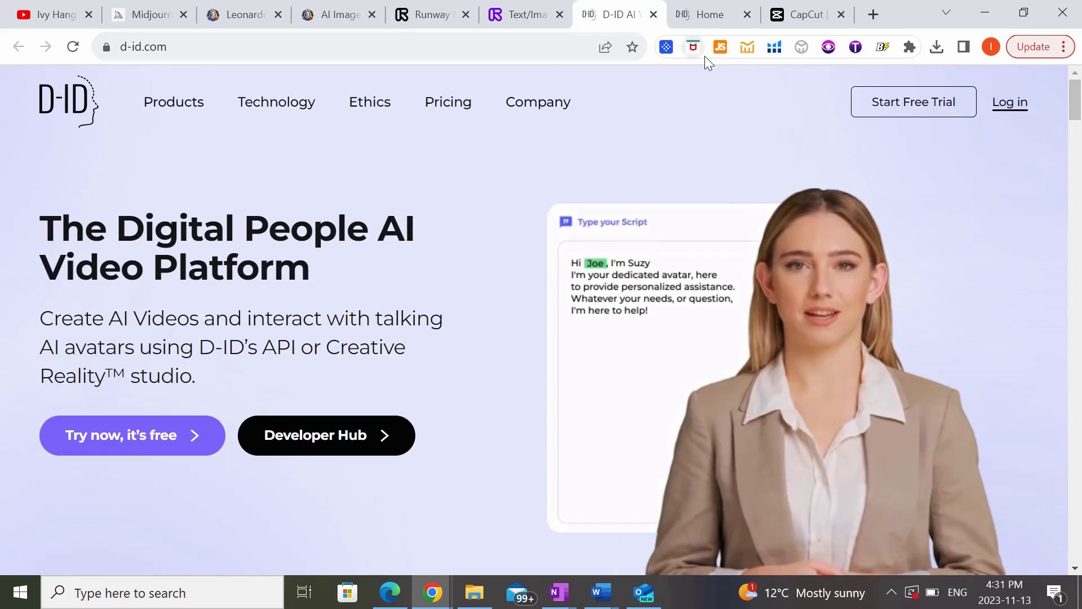
In D-ID Creative Reality Studio, create a video with the astronaut girl image as presenter and the script "I am so excited that I'm going to space!"
{"action": "left_click", "coordinate": [702, 7]}
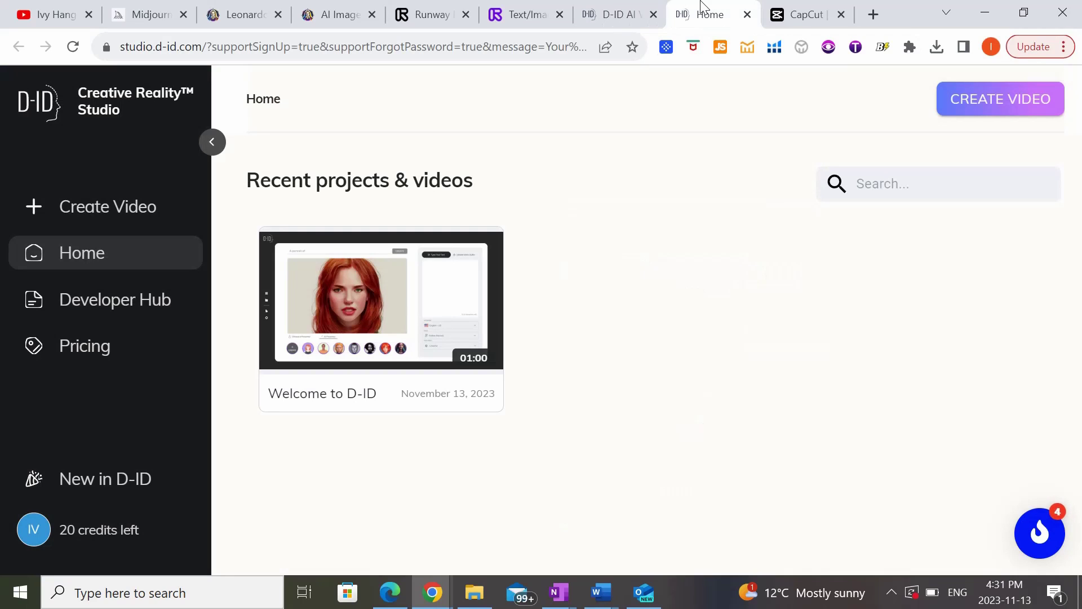
{"action": "left_click", "coordinate": [994, 115]}
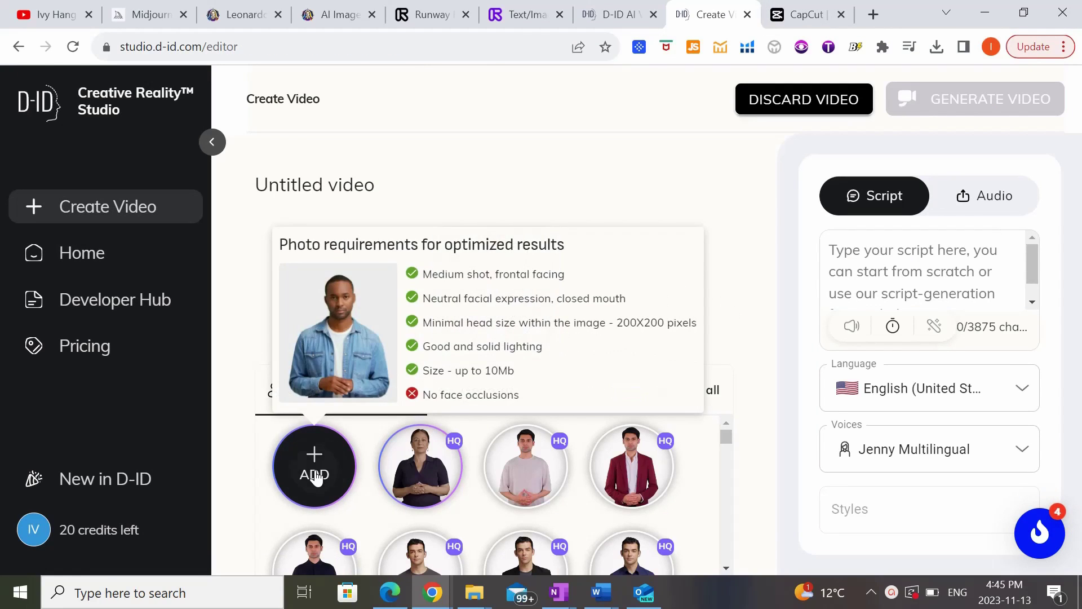
{"action": "left_click", "coordinate": [314, 473]}
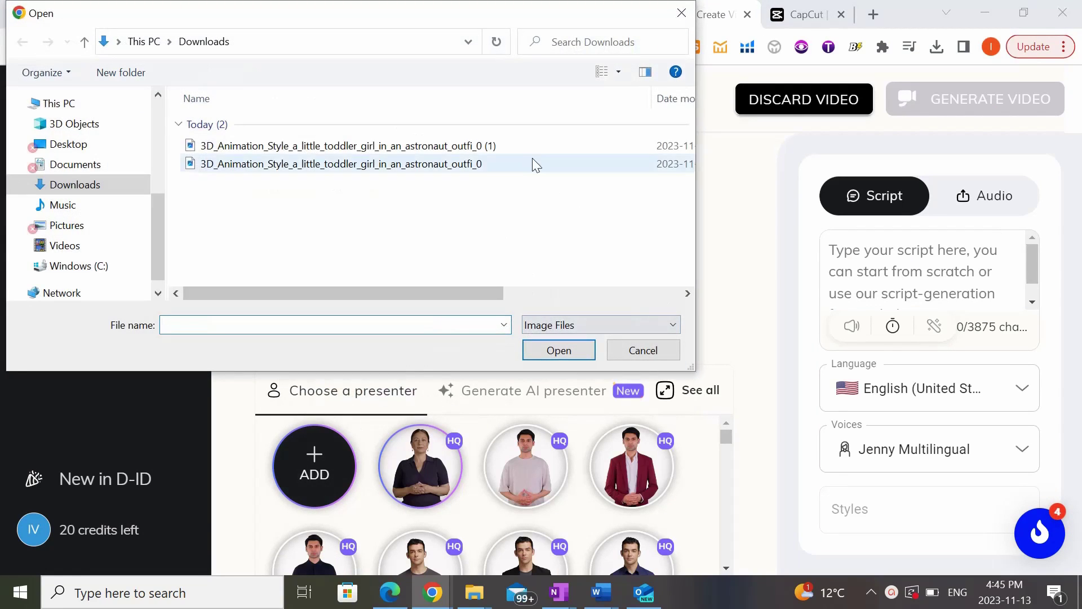
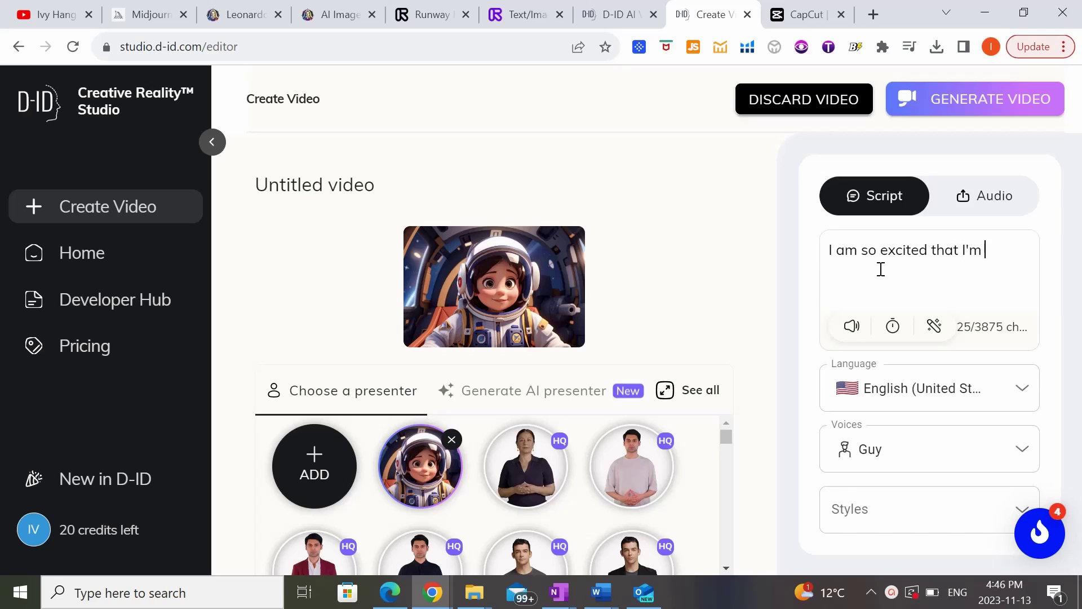
{"action": "type", "text": "going to space!"}
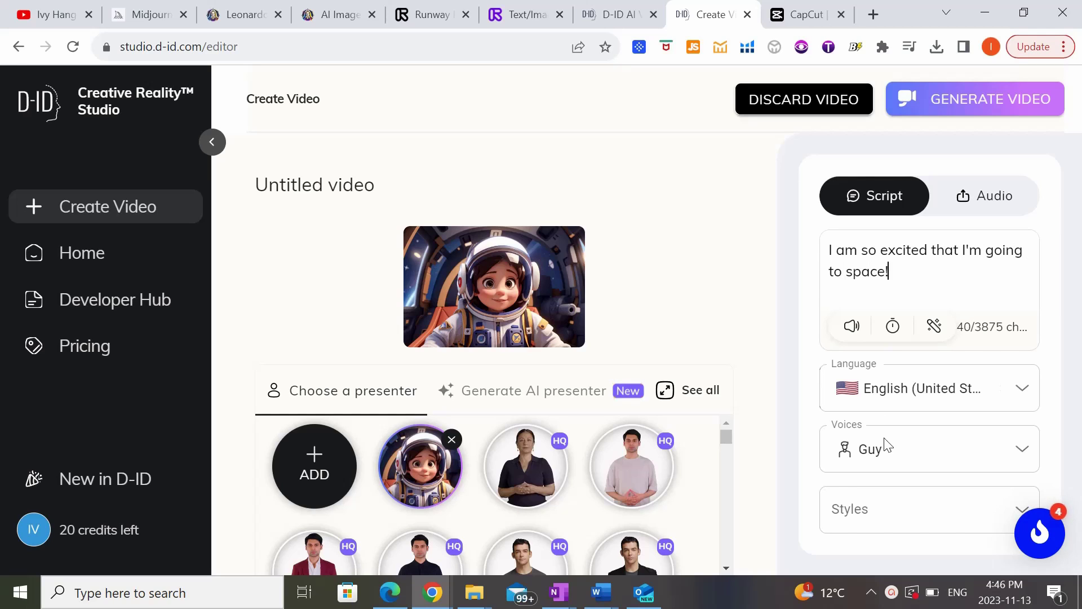
Browse the languages available for the script and close the list without changing the selection
{"action": "left_click", "coordinate": [1028, 400]}
{"action": "scroll", "coordinate": [1032, 265], "scroll_direction": "down", "scroll_amount": 5}
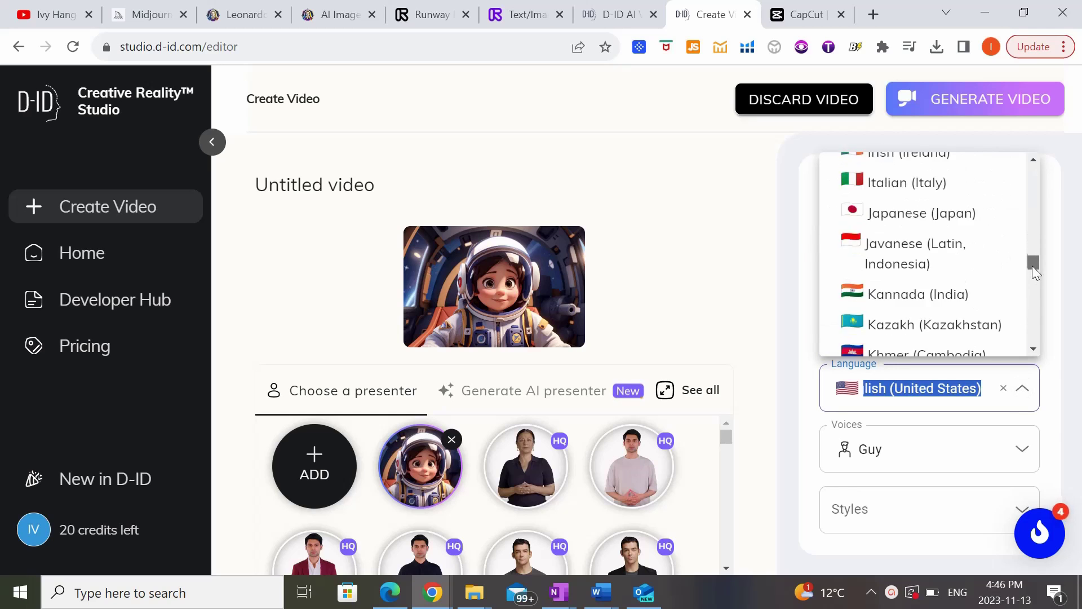
{"action": "left_click_drag", "start_coordinate": [1033, 265], "coordinate": [1032, 290]}
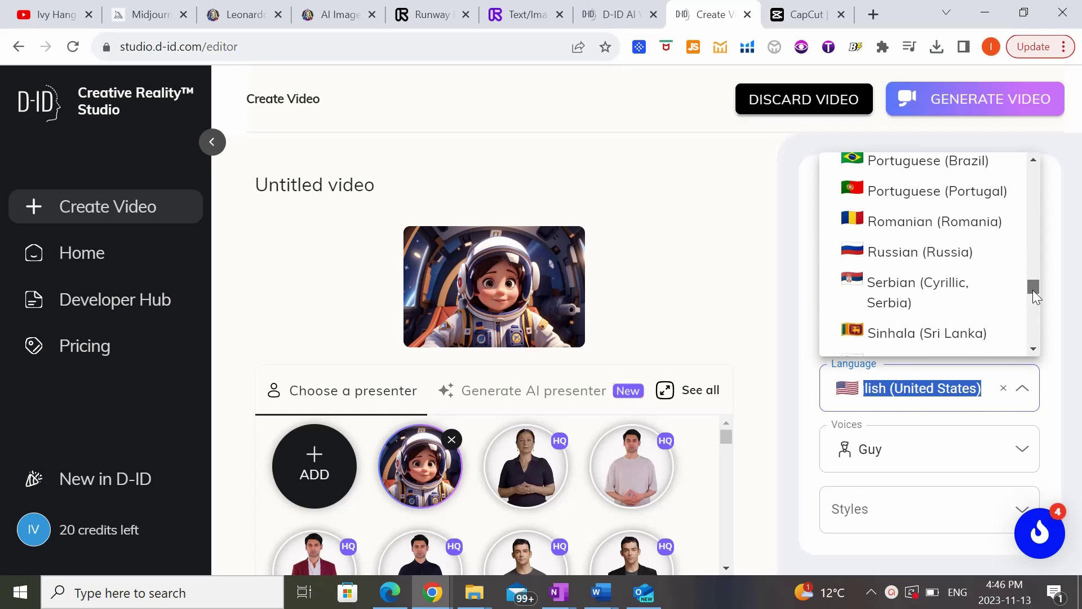
{"action": "left_click_drag", "start_coordinate": [1033, 290], "coordinate": [1025, 215]}
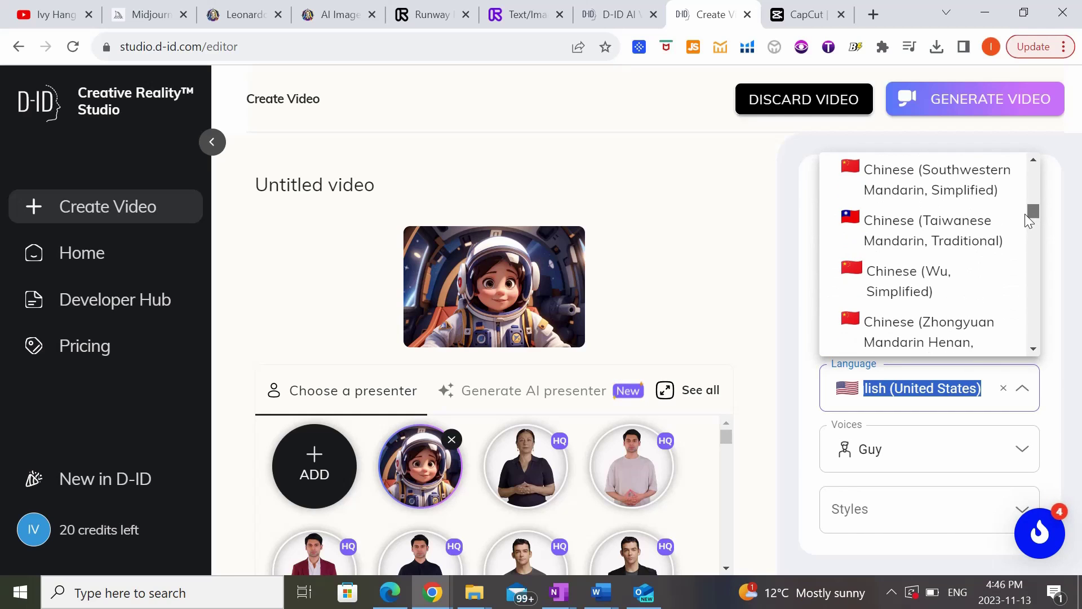
{"action": "left_click", "coordinate": [748, 299]}
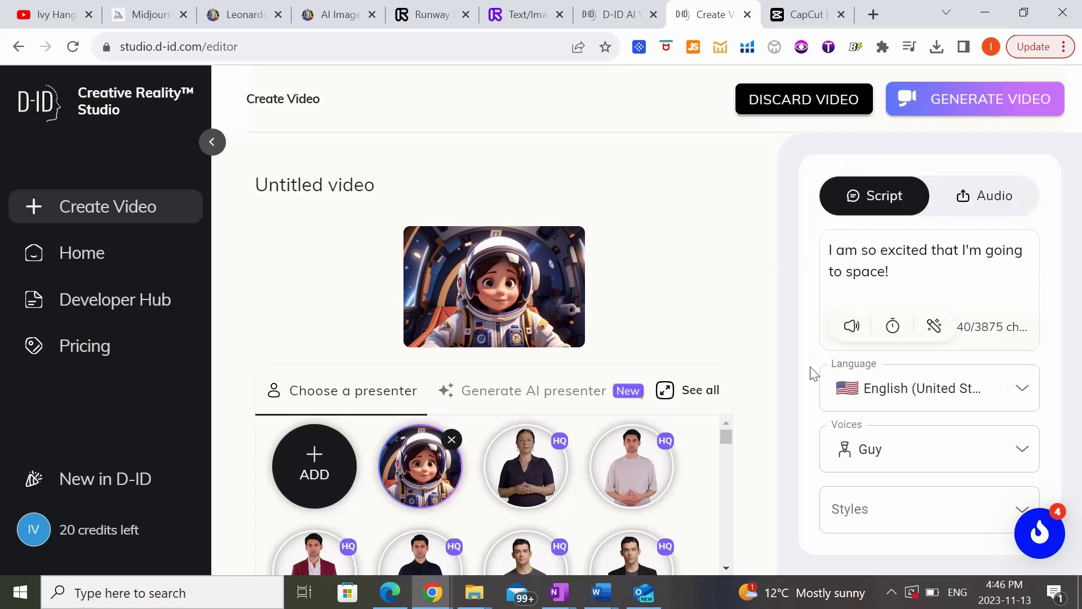
Preview the female voices Jenny and Ana, and set the presenter's voice to Ana
{"action": "left_click", "coordinate": [1023, 449]}
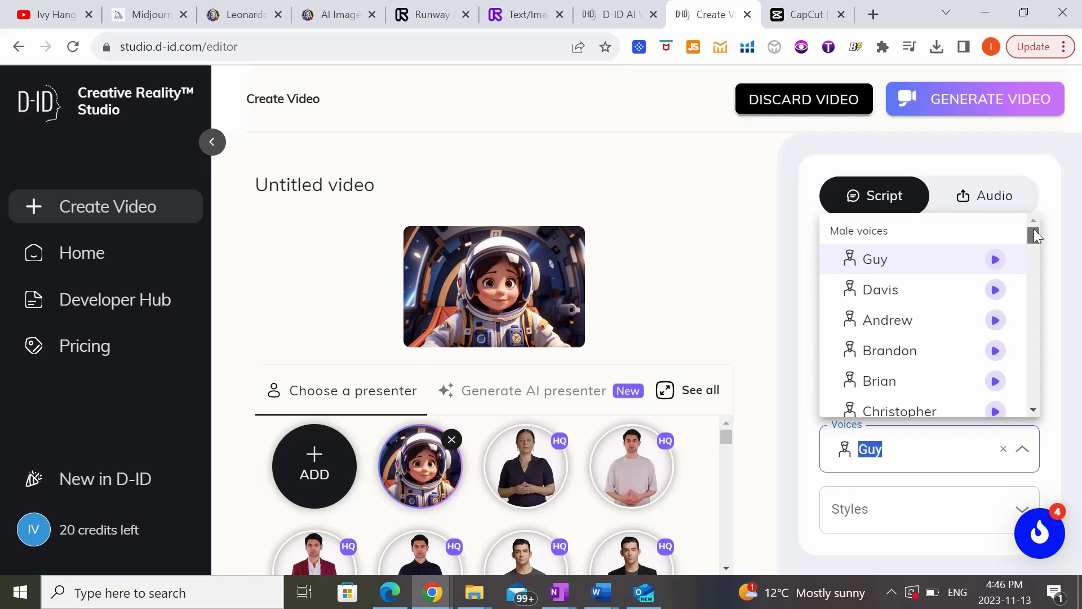
{"action": "left_click_drag", "start_coordinate": [1034, 230], "coordinate": [1025, 324]}
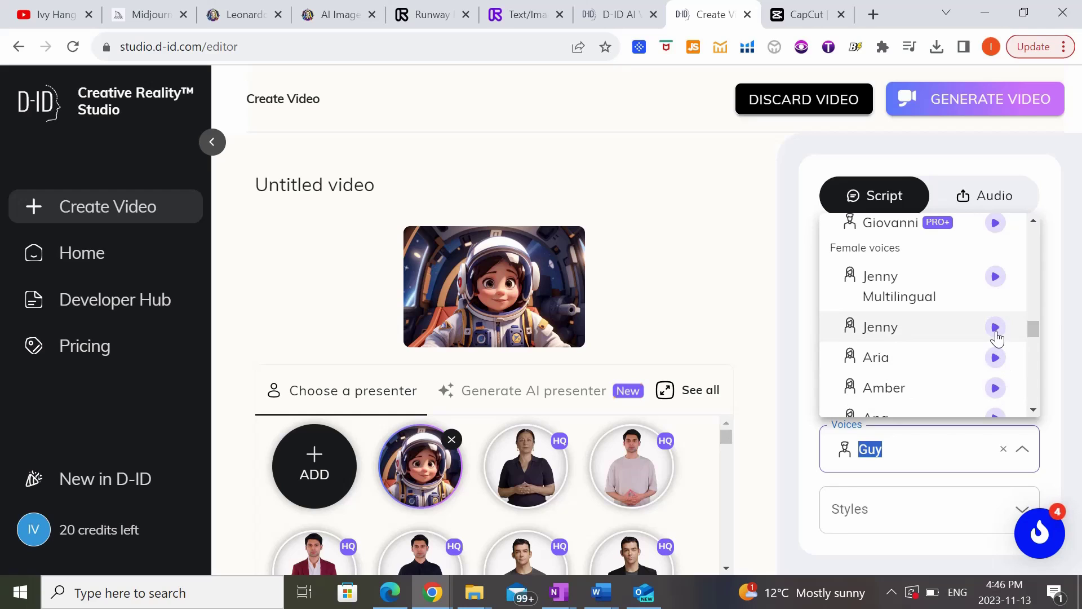
{"action": "left_click", "coordinate": [994, 331]}
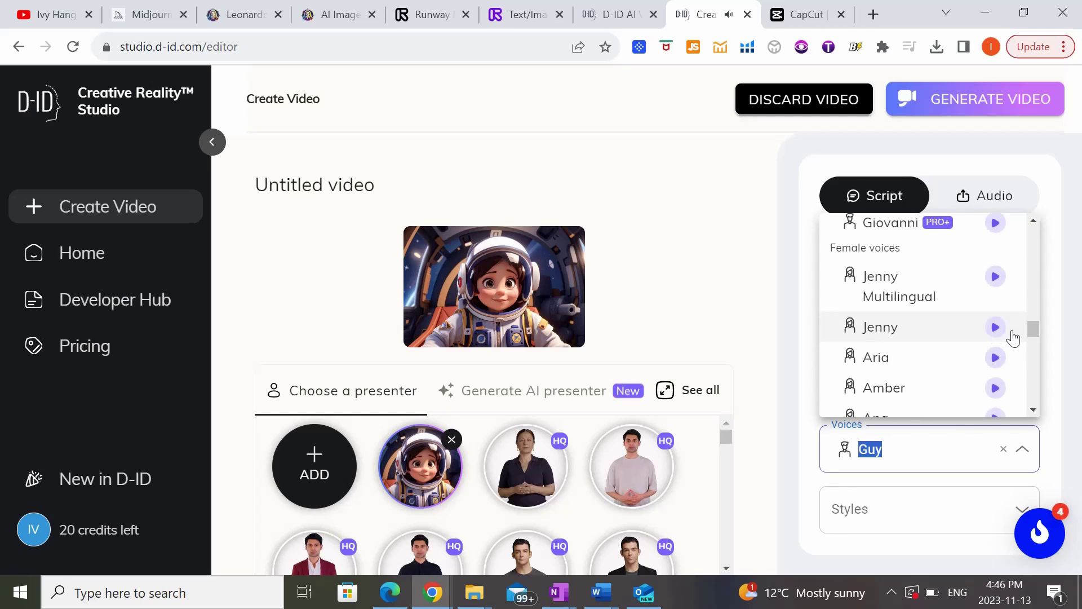
{"action": "left_click_drag", "start_coordinate": [1032, 331], "coordinate": [1033, 336]}
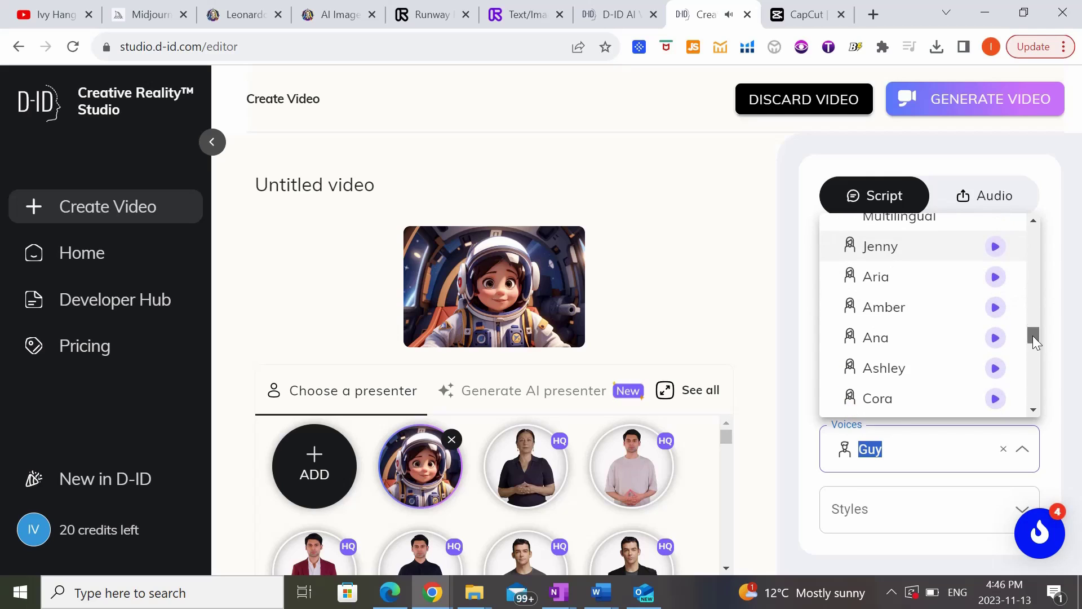
{"action": "left_click", "coordinate": [995, 338]}
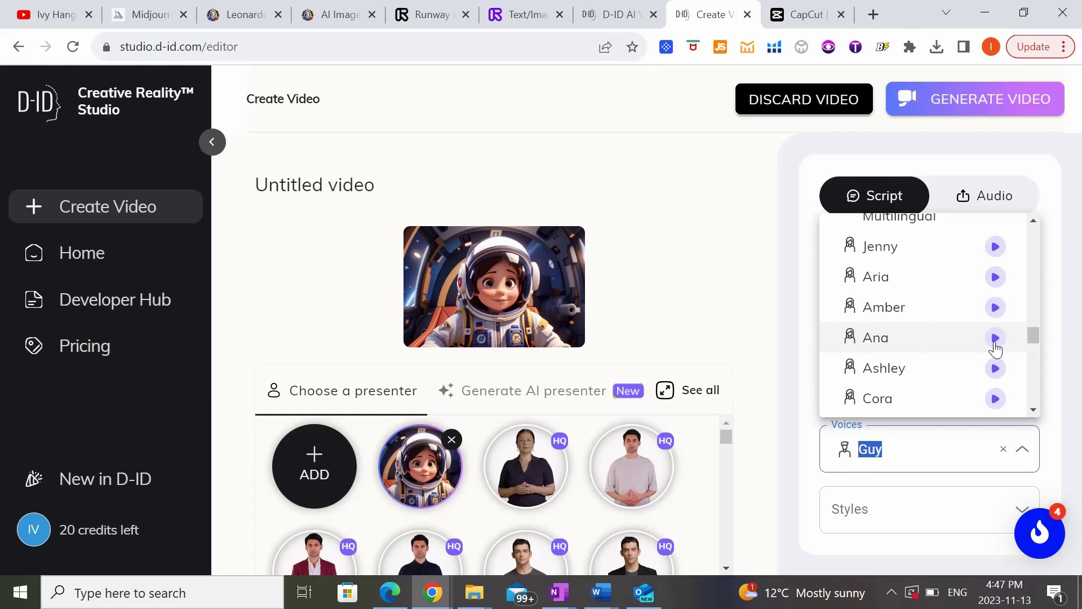
{"action": "left_click", "coordinate": [932, 341]}
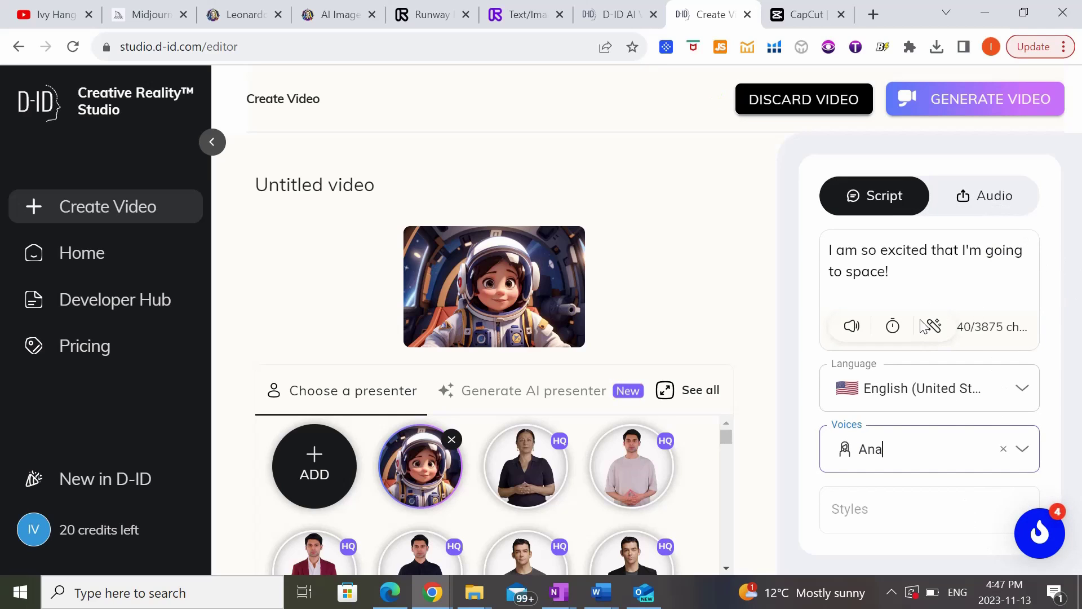
Generate the talking astronaut video and play the result
{"action": "left_click", "coordinate": [966, 95]}
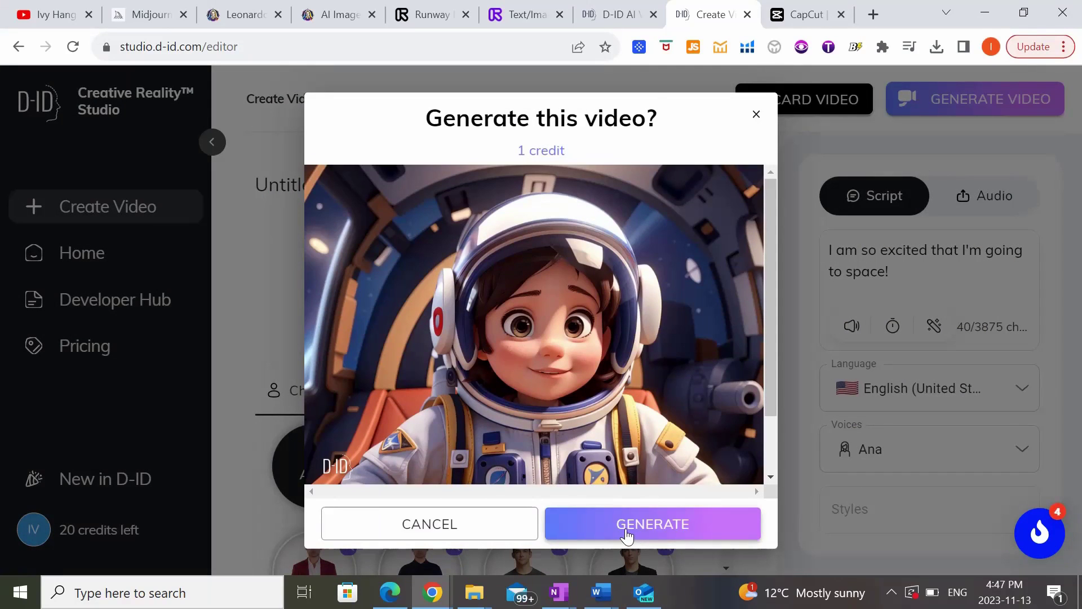
{"action": "left_click", "coordinate": [626, 534]}
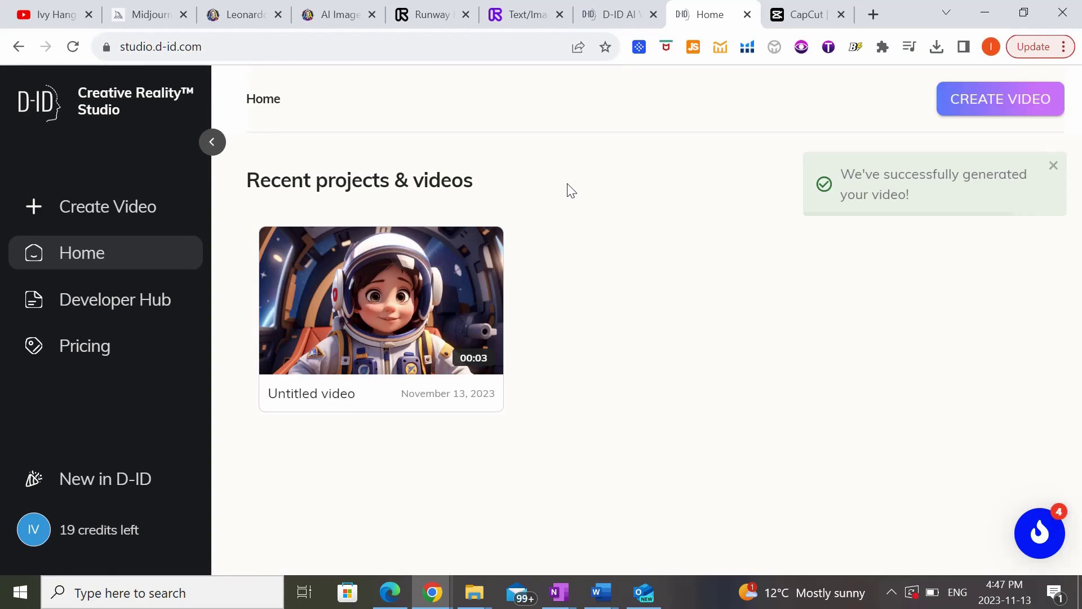
{"action": "mouse_move", "coordinate": [362, 320]}
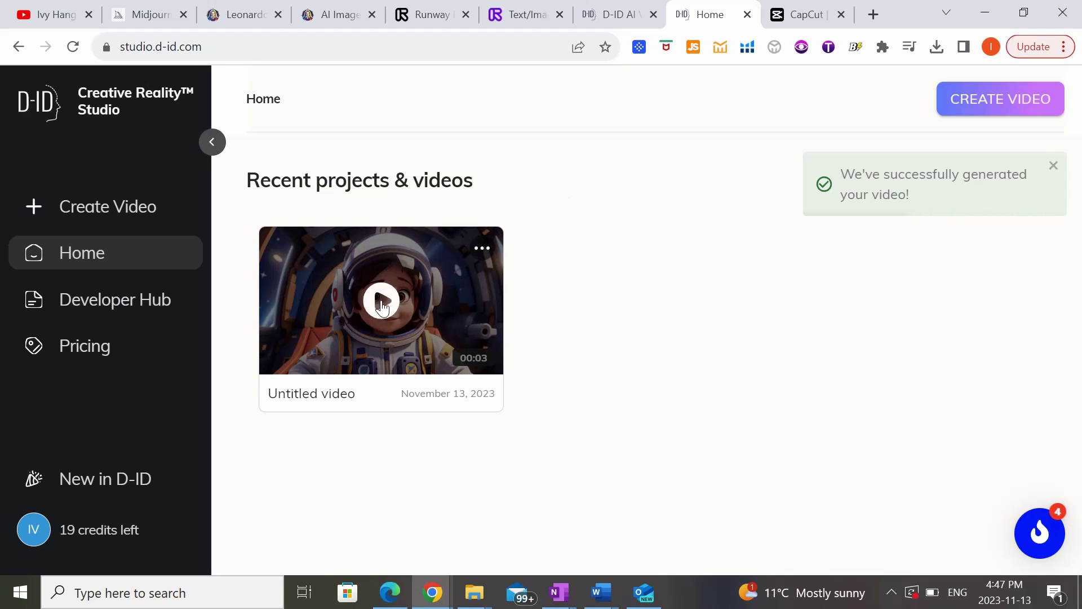
{"action": "left_click", "coordinate": [382, 307]}
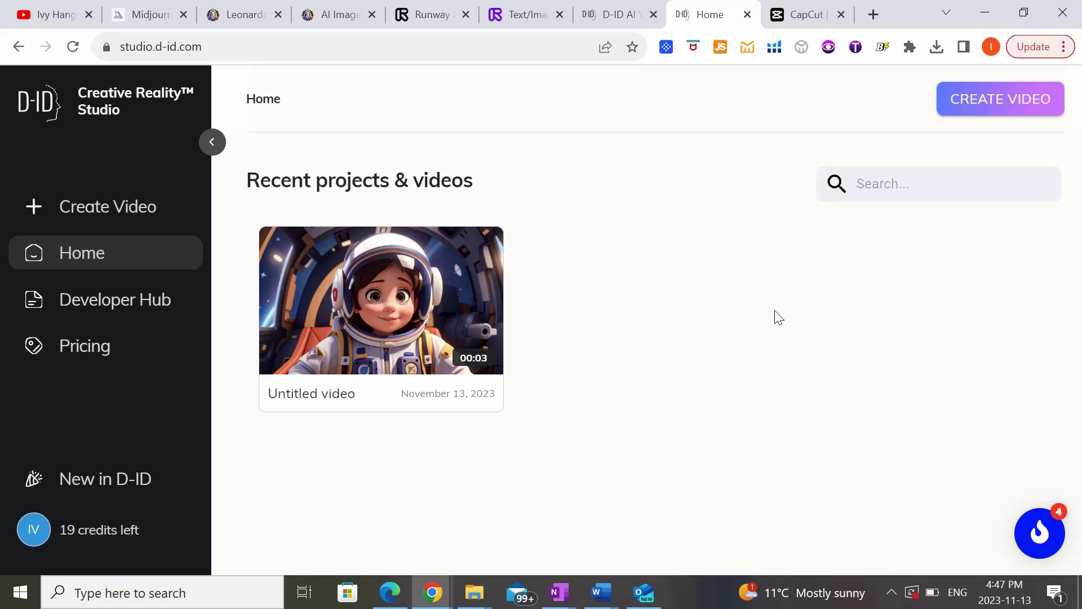
Switch to the CapCut editor and upload the two Gen-2 clips and the D-ID video from the Downloads folder
{"action": "left_click", "coordinate": [793, 23]}
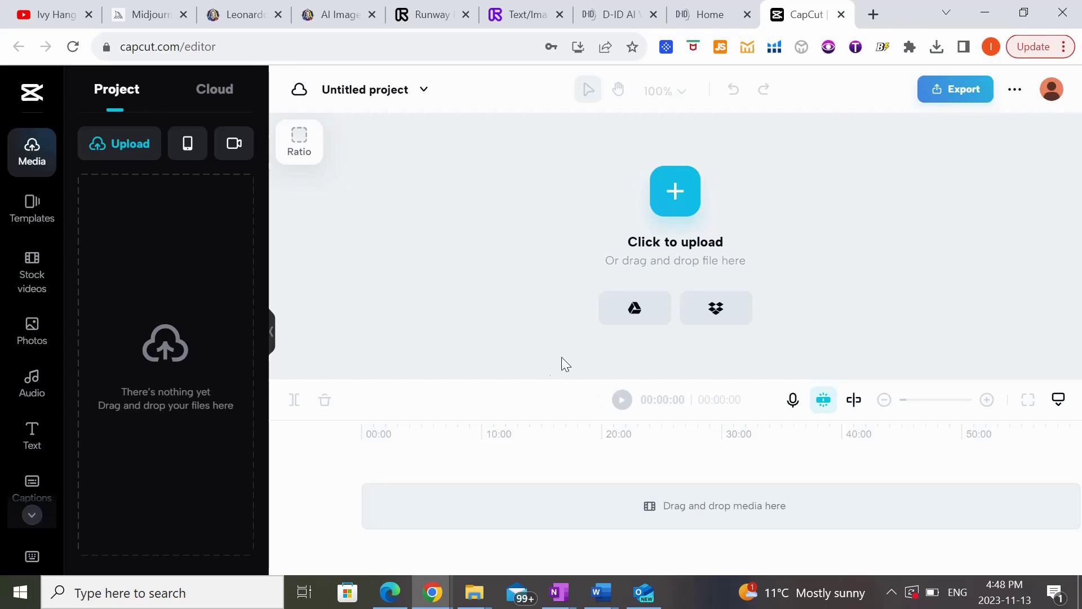
{"action": "left_click", "coordinate": [670, 200]}
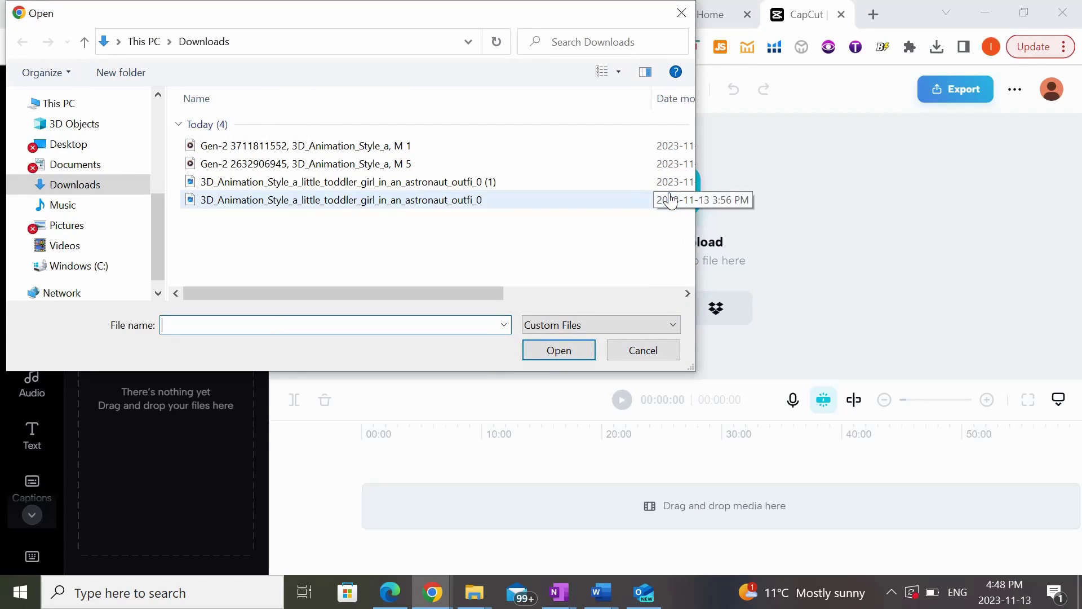
{"action": "left_click", "coordinate": [430, 181]}
{"action": "left_click", "coordinate": [555, 350]}
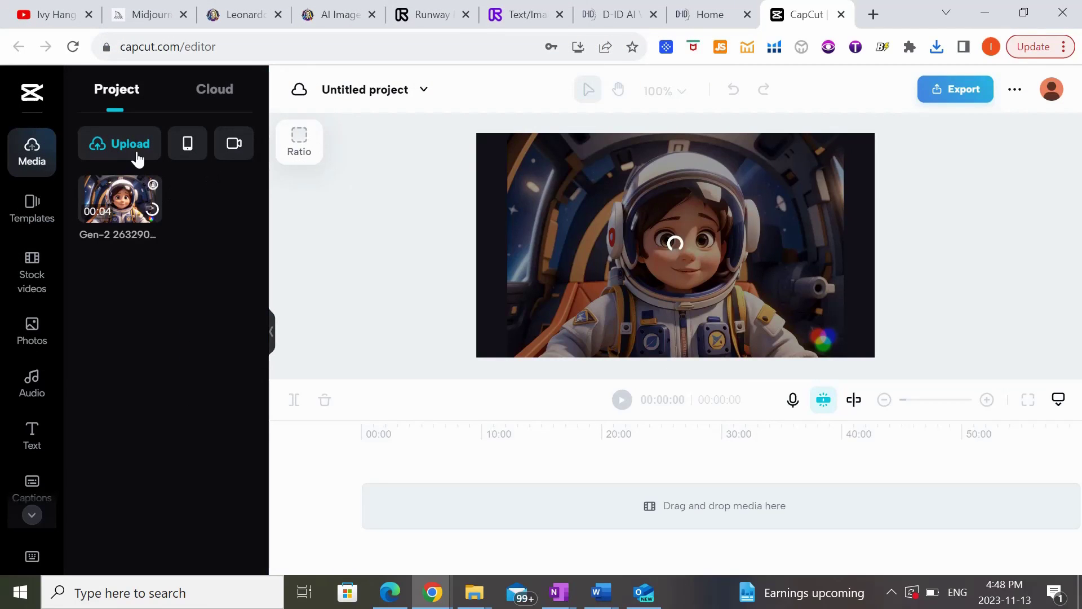
{"action": "mouse_move", "coordinate": [131, 147]}
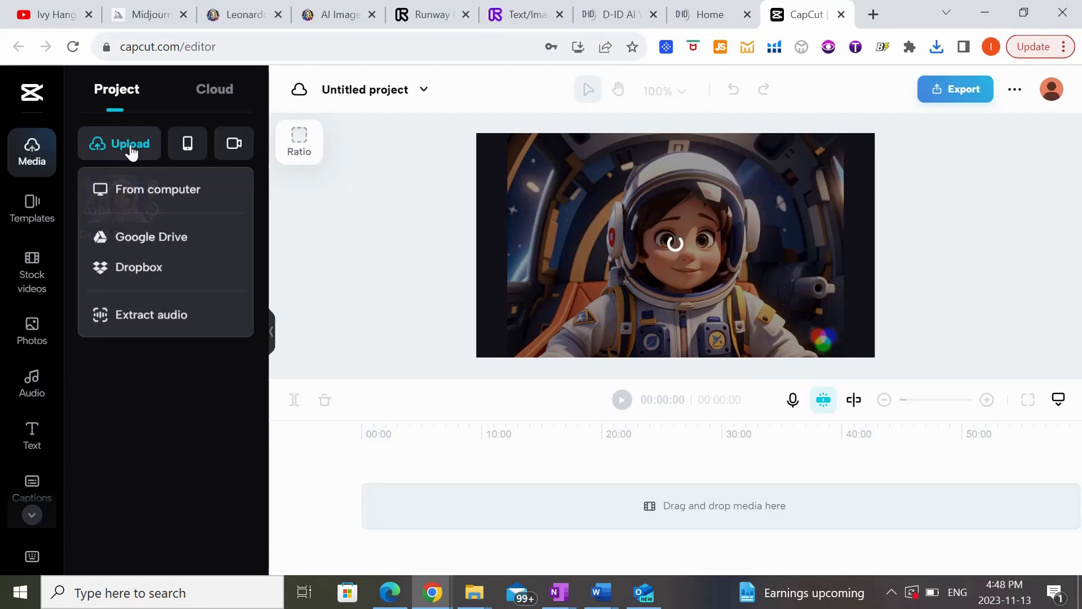
{"action": "left_click", "coordinate": [206, 199]}
{"action": "left_click", "coordinate": [541, 349]}
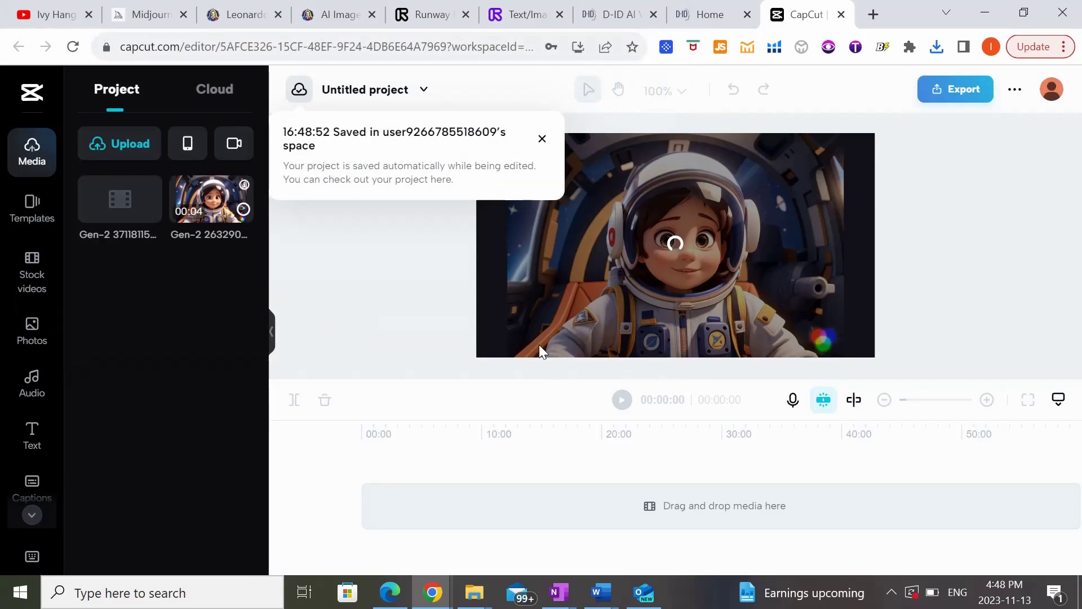
Place the Gen-2 rocket ship clip at the start of the timeline and trim its end to about 1 second
{"action": "left_click_drag", "start_coordinate": [172, 216], "coordinate": [367, 519]}
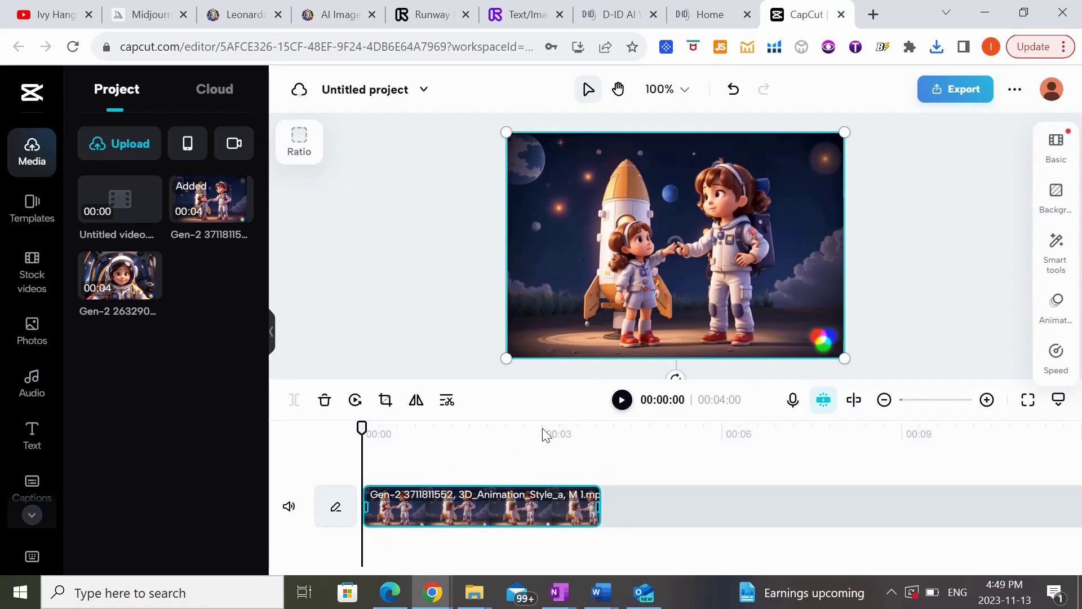
{"action": "left_click_drag", "start_coordinate": [584, 517], "coordinate": [425, 509]}
{"action": "key", "text": "space"}
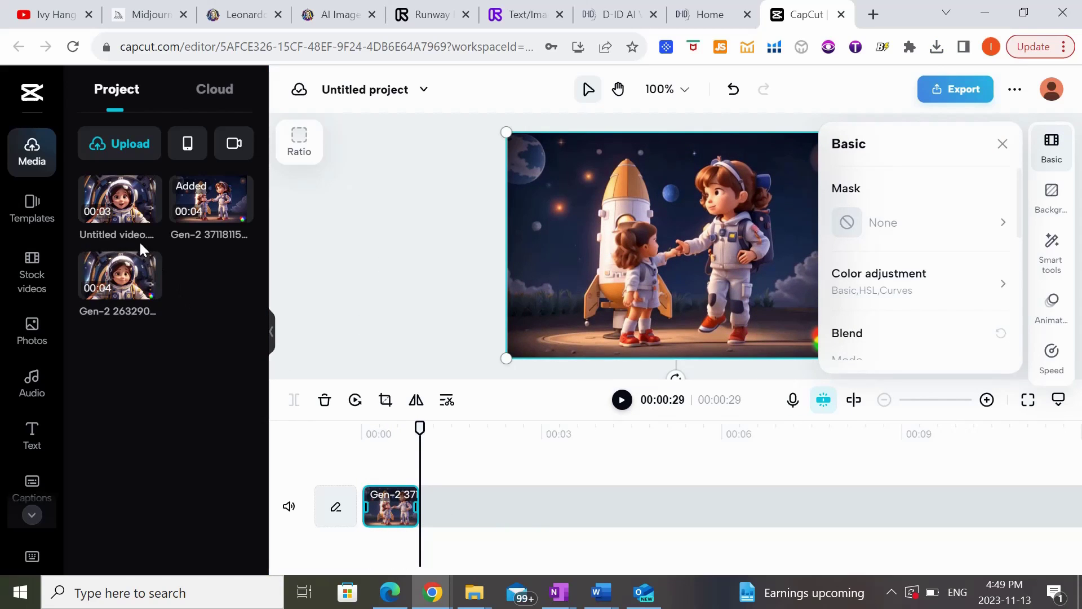
Add the Gen-2 astronaut clip trimmed to about 2 seconds after the rocket clip, and insert Untitled video.mp4 between them
{"action": "left_click_drag", "start_coordinate": [119, 203], "coordinate": [420, 509]}
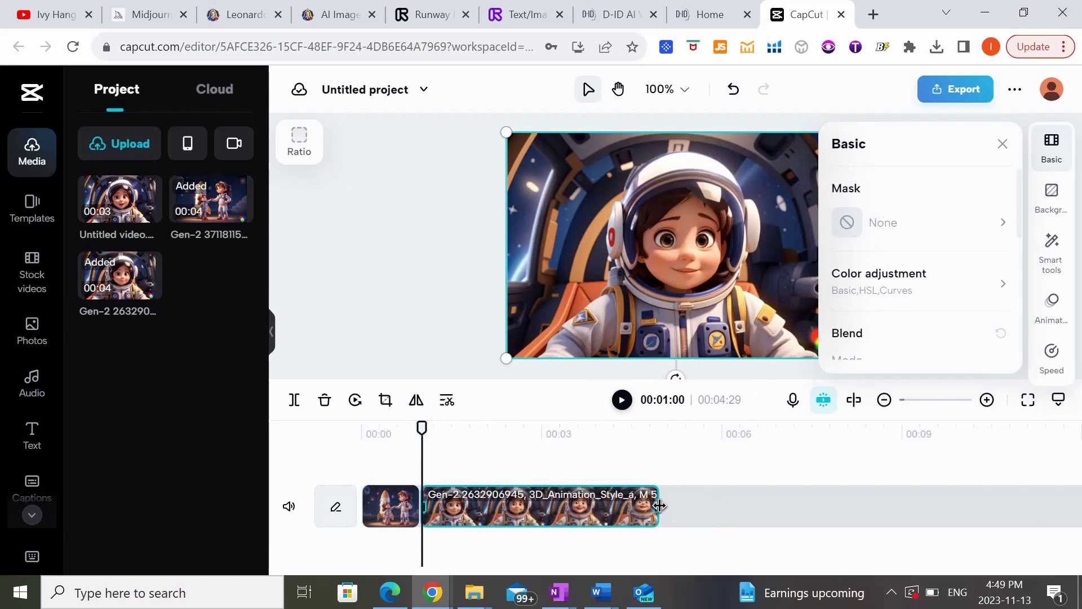
{"action": "left_click_drag", "start_coordinate": [659, 506], "coordinate": [542, 510]}
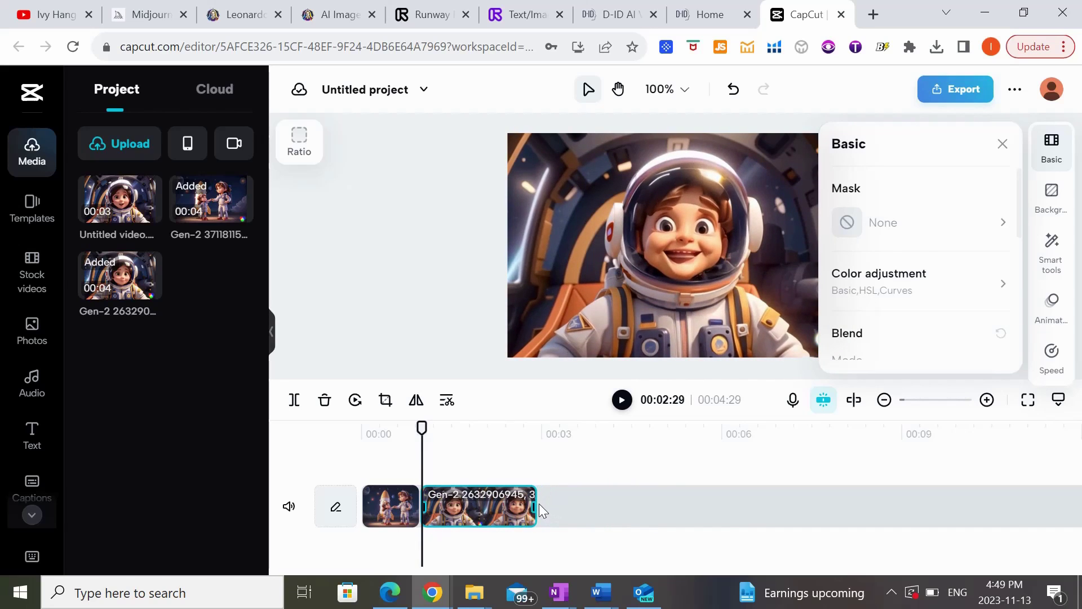
{"action": "left_click_drag", "start_coordinate": [120, 198], "coordinate": [423, 507]}
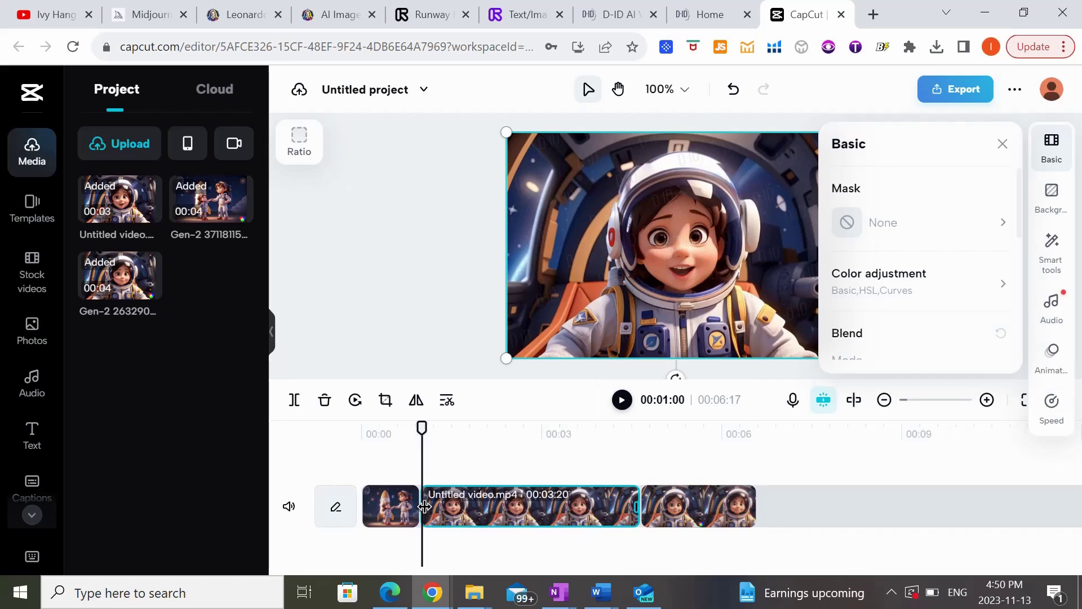
{"action": "left_click", "coordinate": [364, 445]}
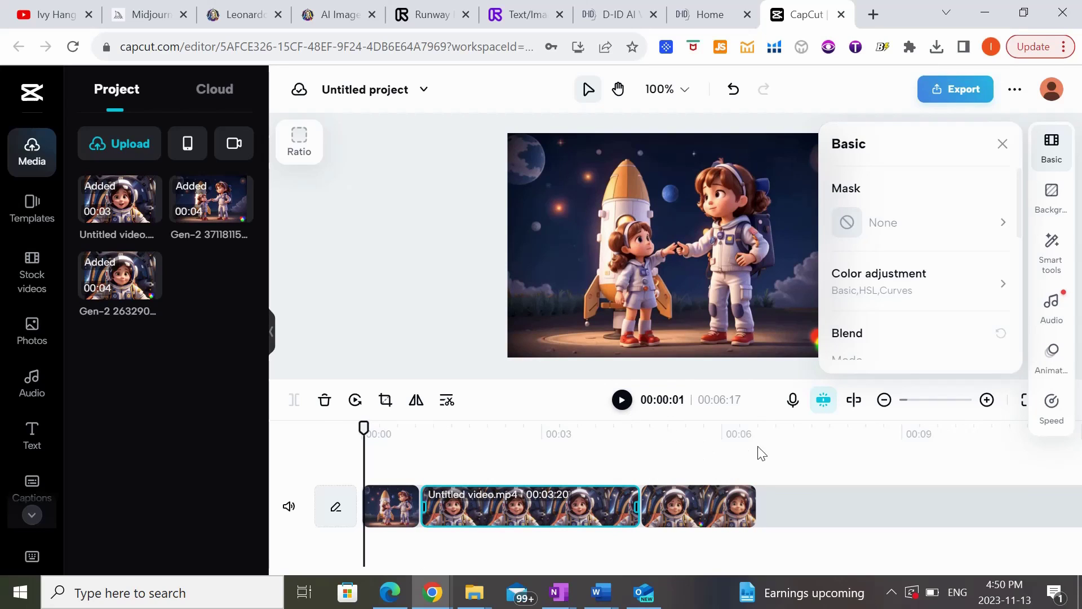